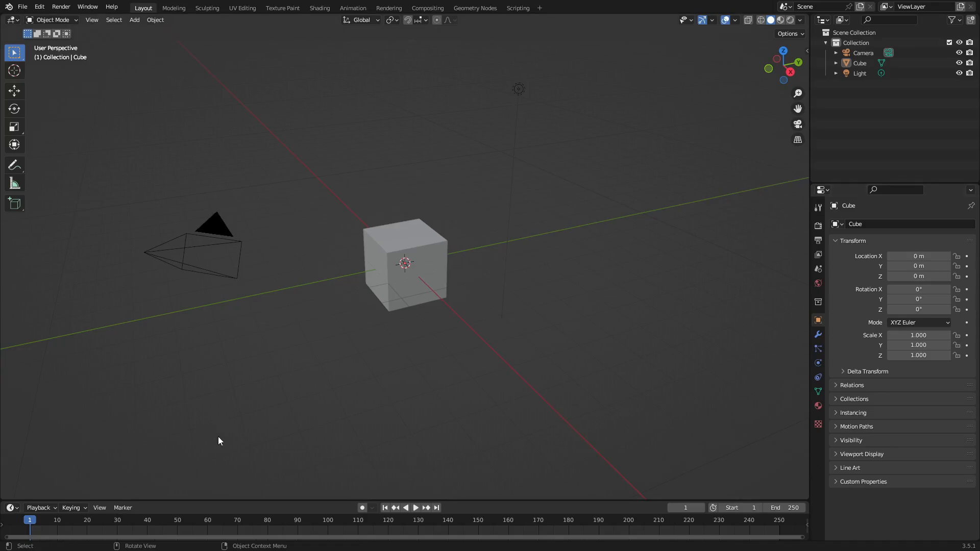
Delete the default camera, cube and light, and switch to the front view.
drag(624, 373, 152, 97)
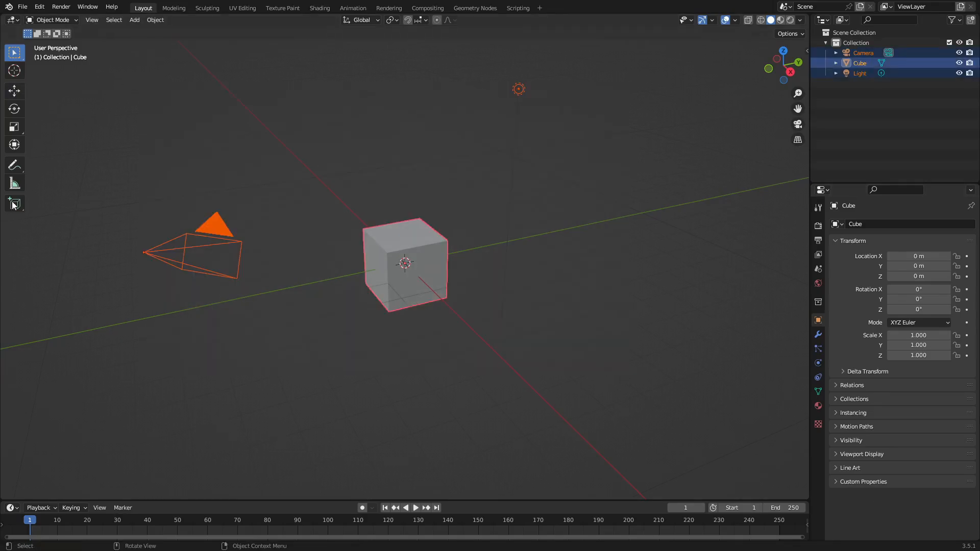
key(Delete)
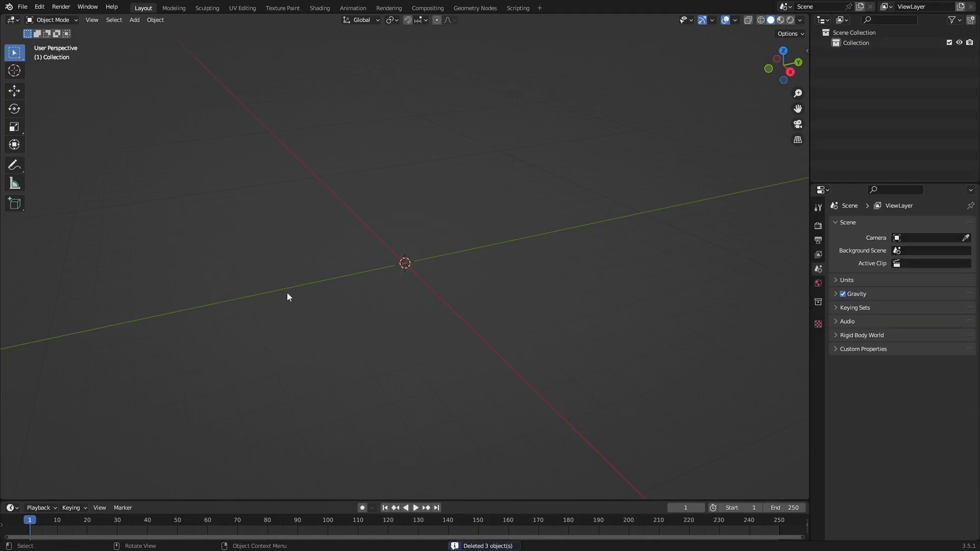
key(KP_1)
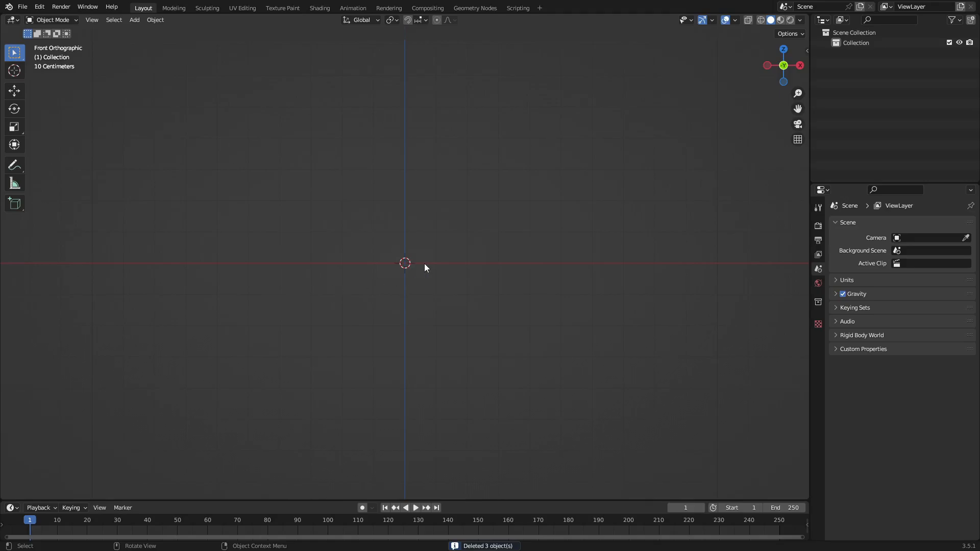
Add a camera at the world origin.
key(shift+a)
mouse_move(372, 250)
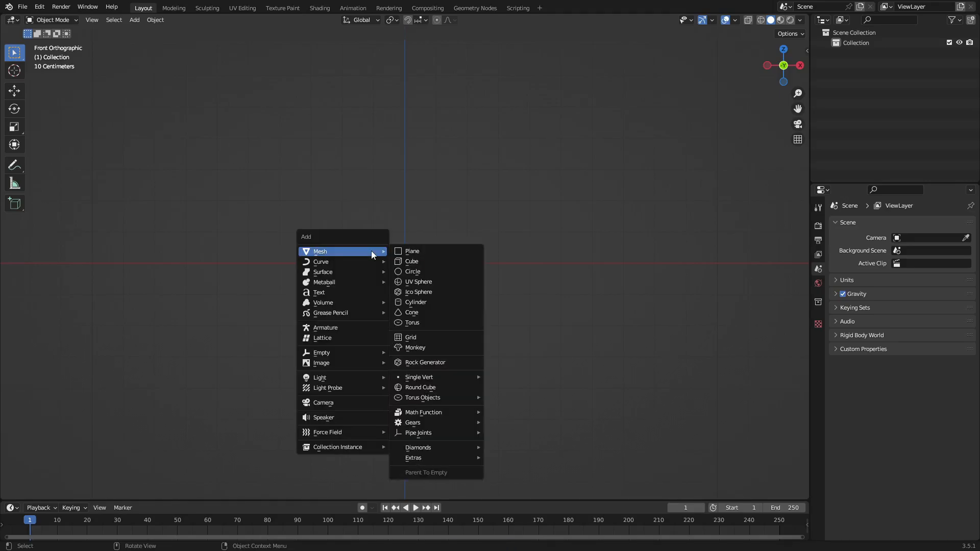
click(359, 402)
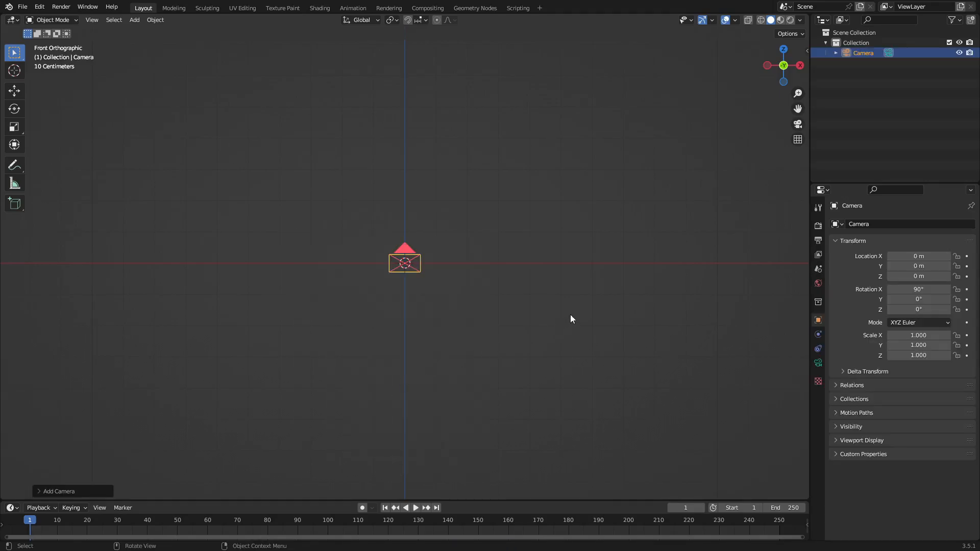
Move the camera back along the Y axis to about -10 m and fit the view to the camera frame.
middle_drag(570, 319, 487, 366)
key(g)
key(y)
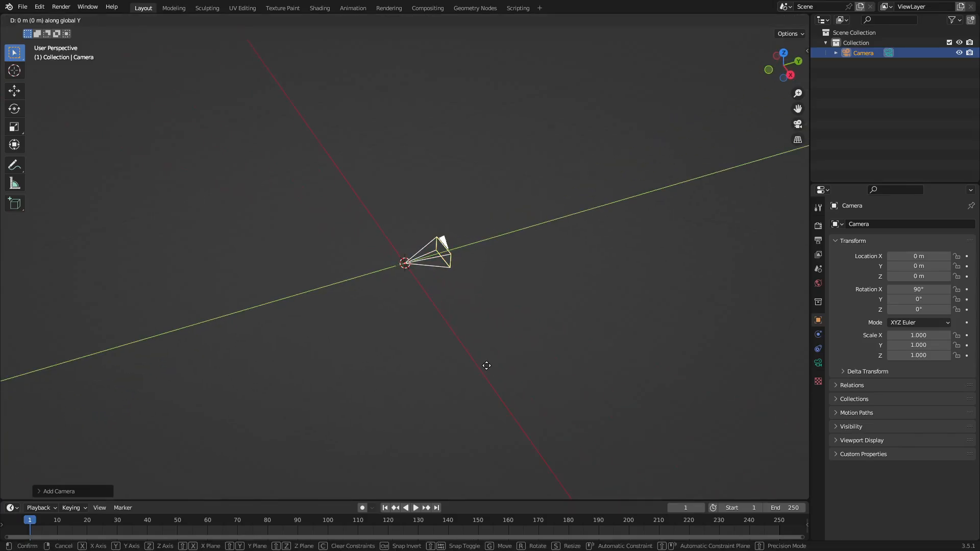
click(138, 453)
key(KP_0)
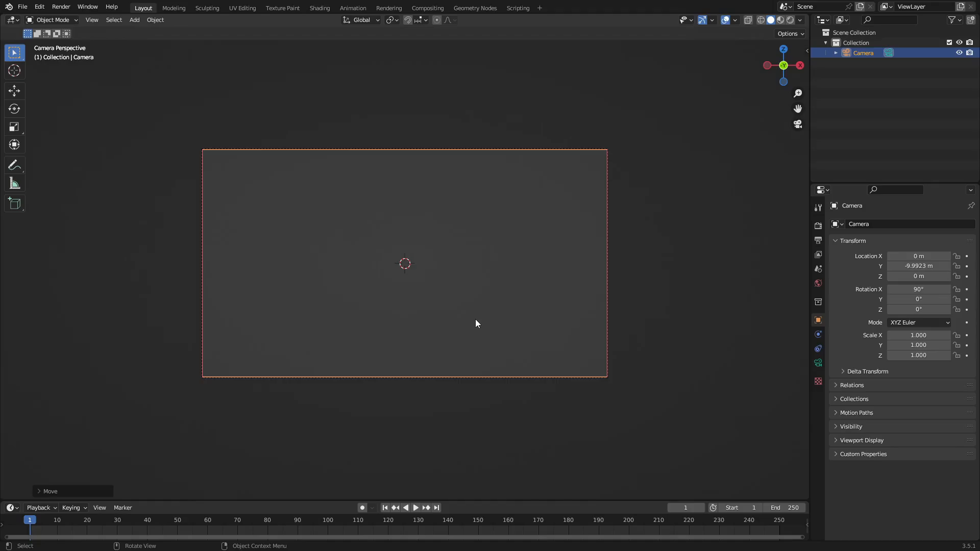
key(Home)
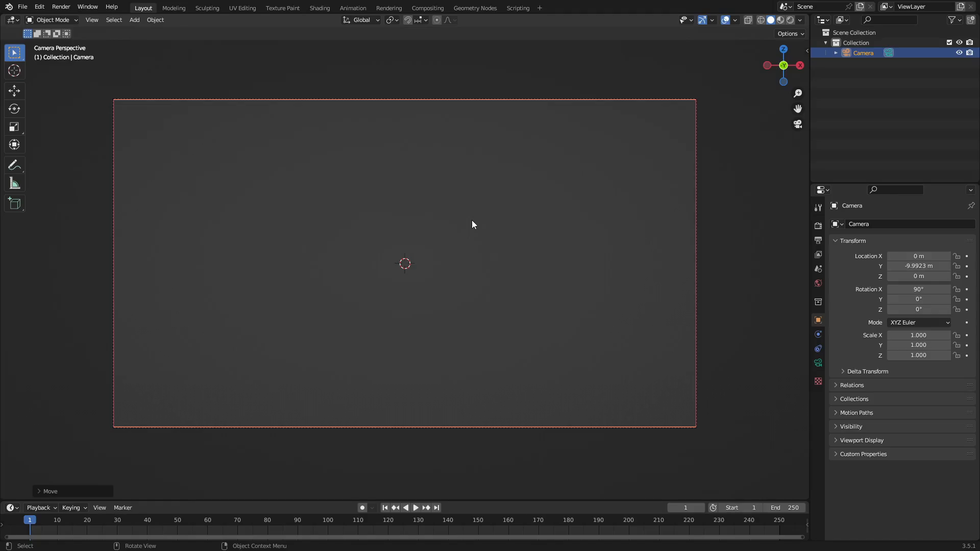
Add a mesh plane at the origin and rotate it 90° about the X axis.
key(shift+a)
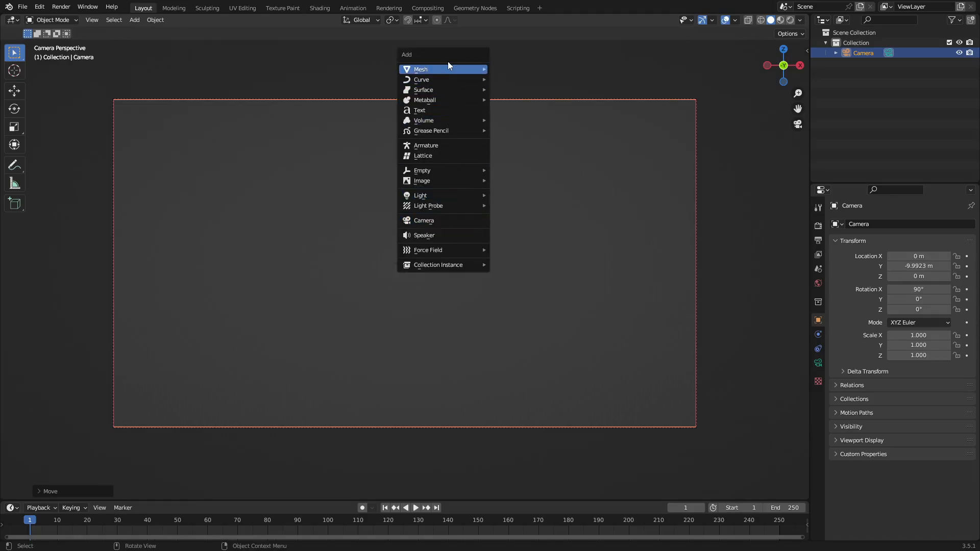
mouse_move(443, 70)
click(561, 69)
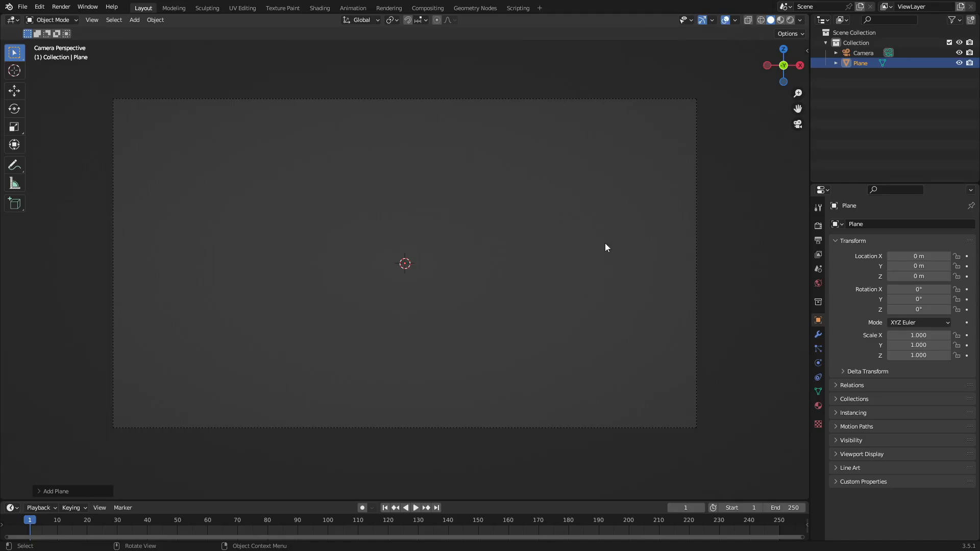
text(rx90)
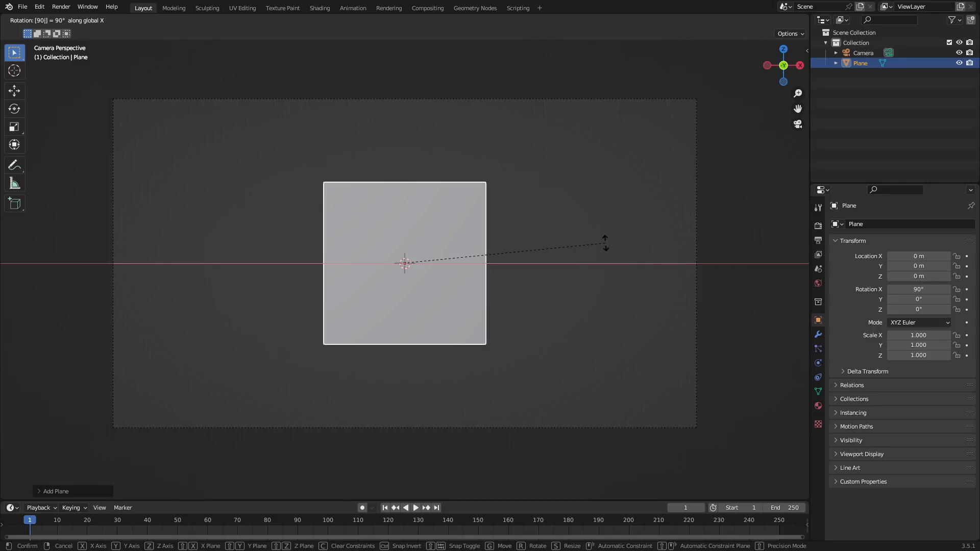
key(Return)
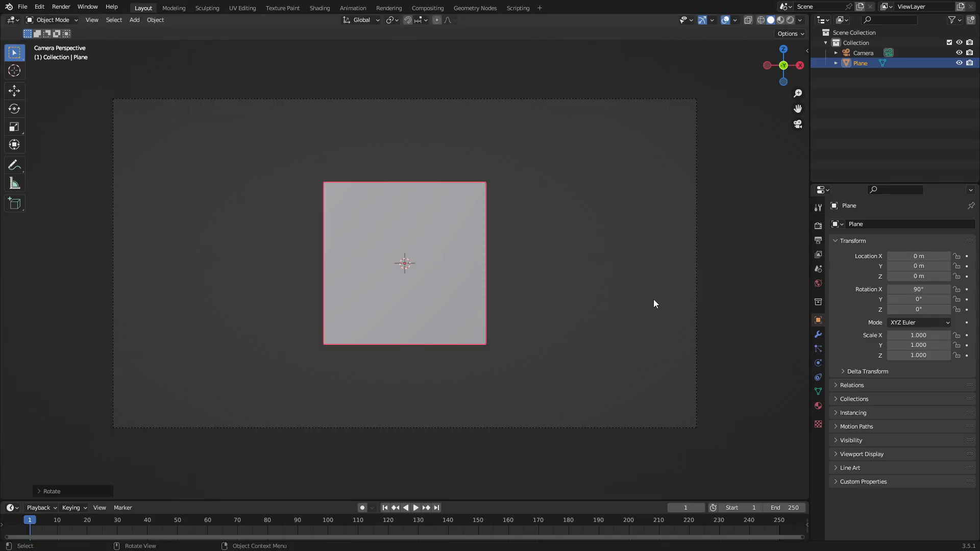
Scale the plane along the global Z axis to about 0.08 to make a thin horizontal bar.
key(s)
key(z)
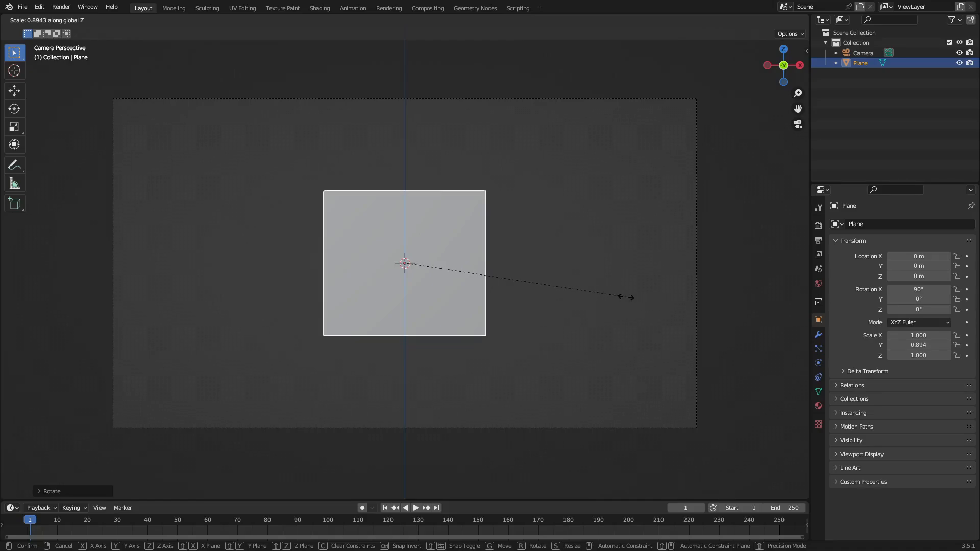
click(427, 267)
scroll(597, 364, up, 5)
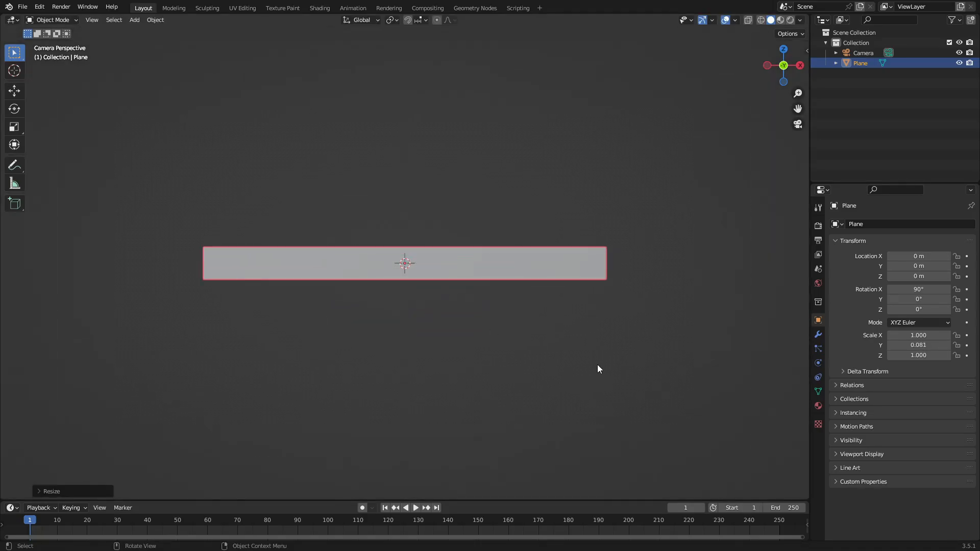
scroll(598, 366, down, 5)
scroll(599, 368, up, 1)
scroll(598, 368, up, 3)
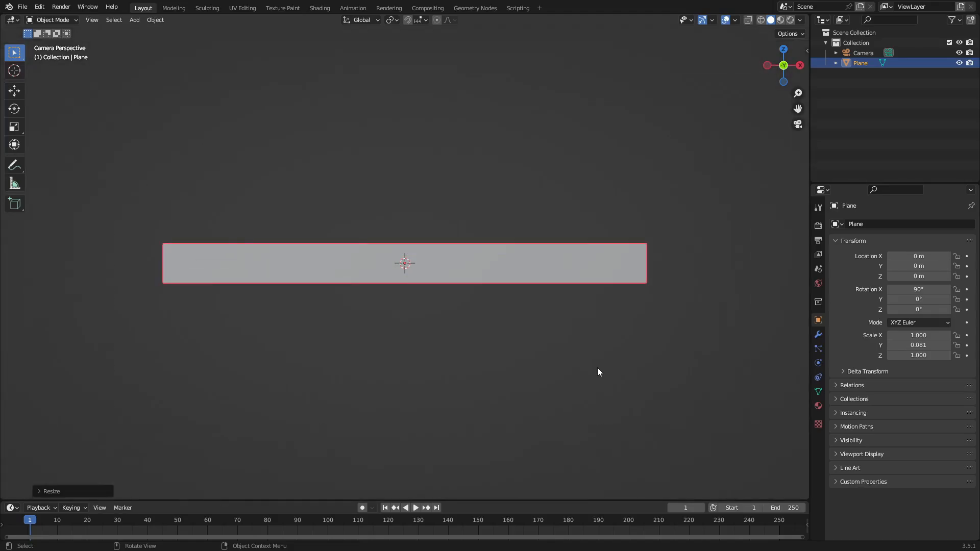
scroll(597, 368, down, 3)
scroll(597, 368, up, 1)
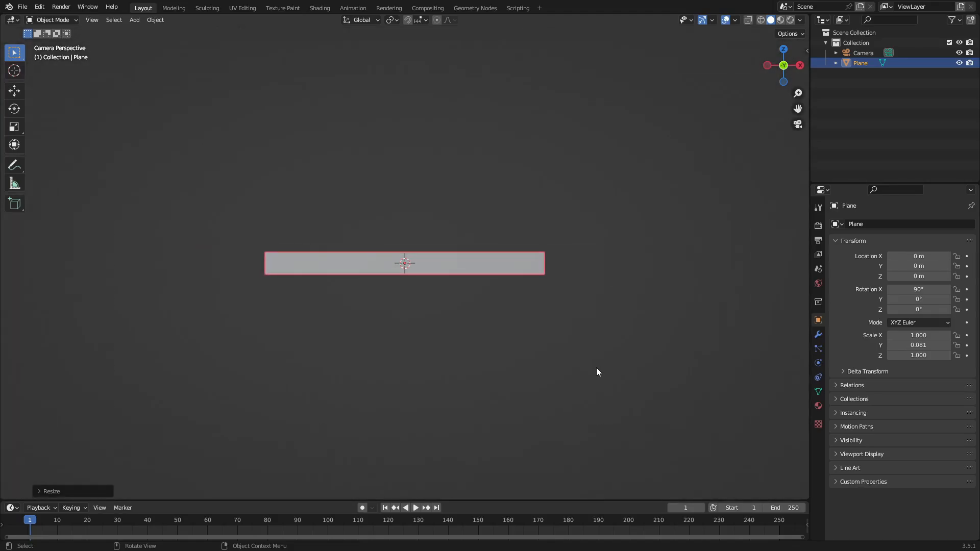
scroll(596, 368, up, 2)
Slant the bar's right end by moving its upper right corner vertex inward about 0.07 m along the X axis.
key(Tab)
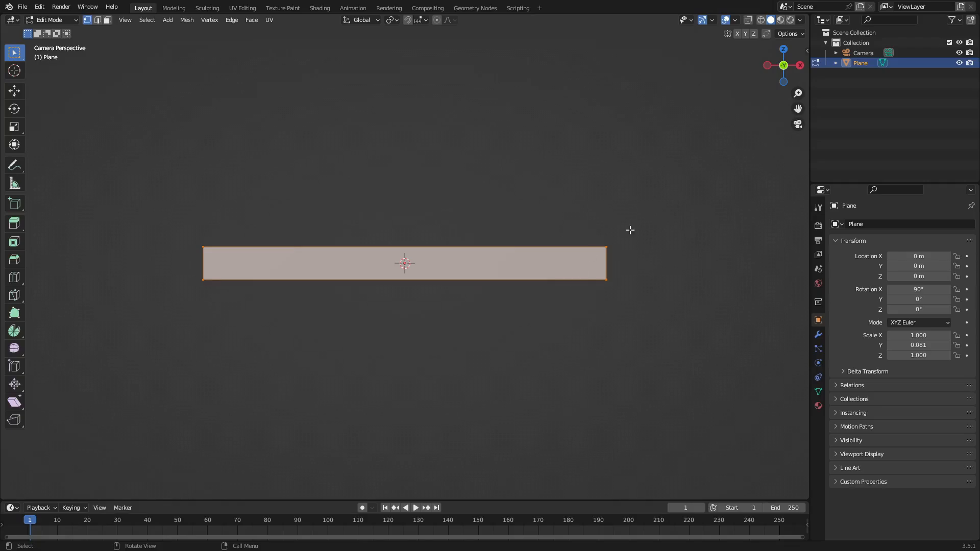
key(Tab)
key(Tab)
key(Tab)
key(Tab)
click(611, 249)
key(g)
key(Escape)
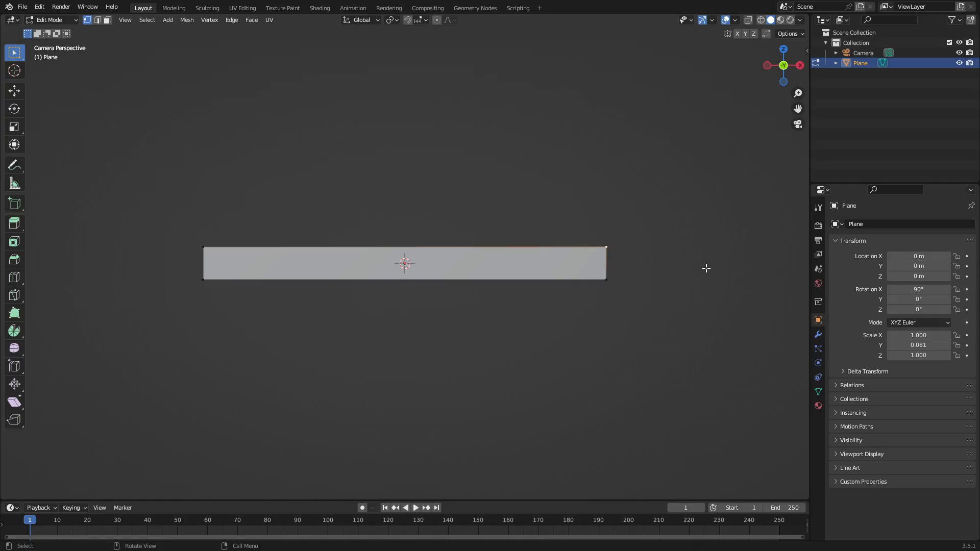
key(g)
key(x)
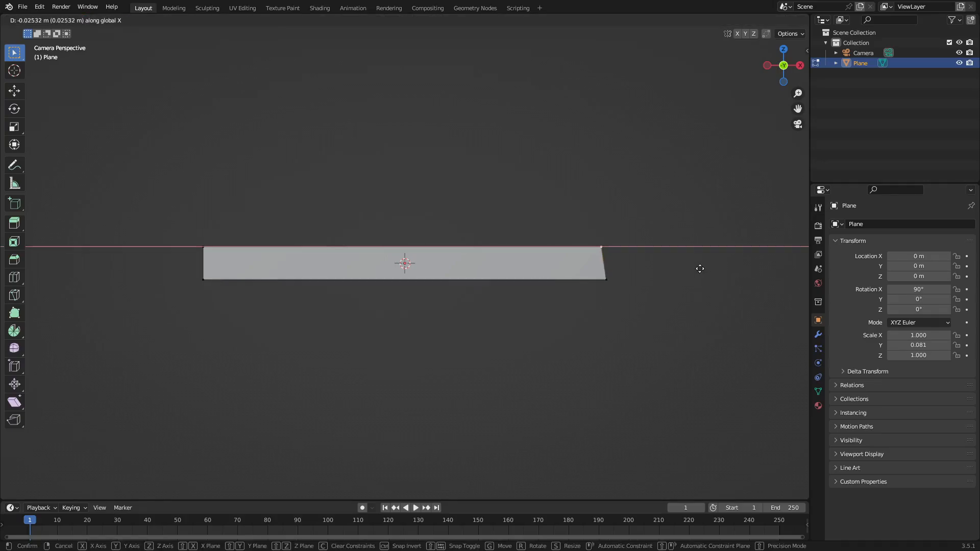
text(-1)
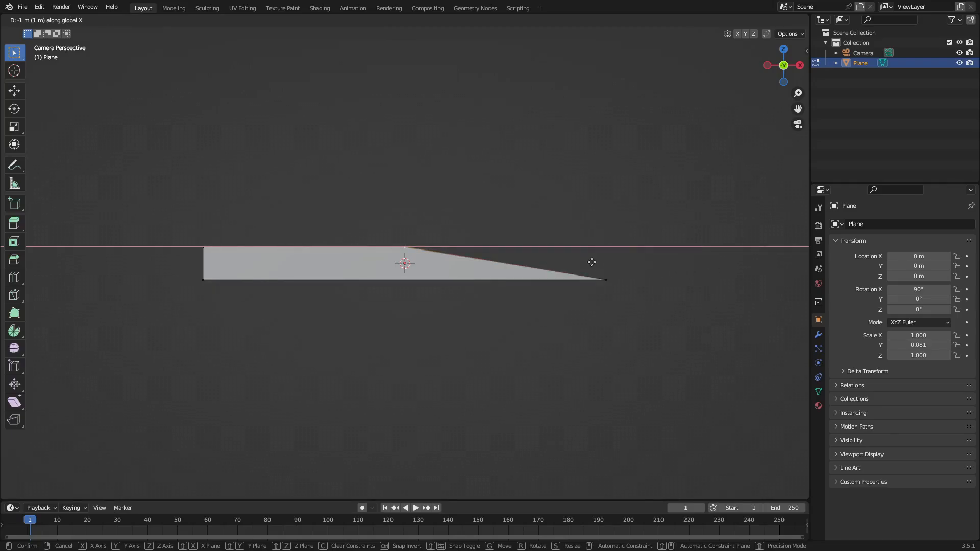
key(BackSpace)
key(BackSpace)
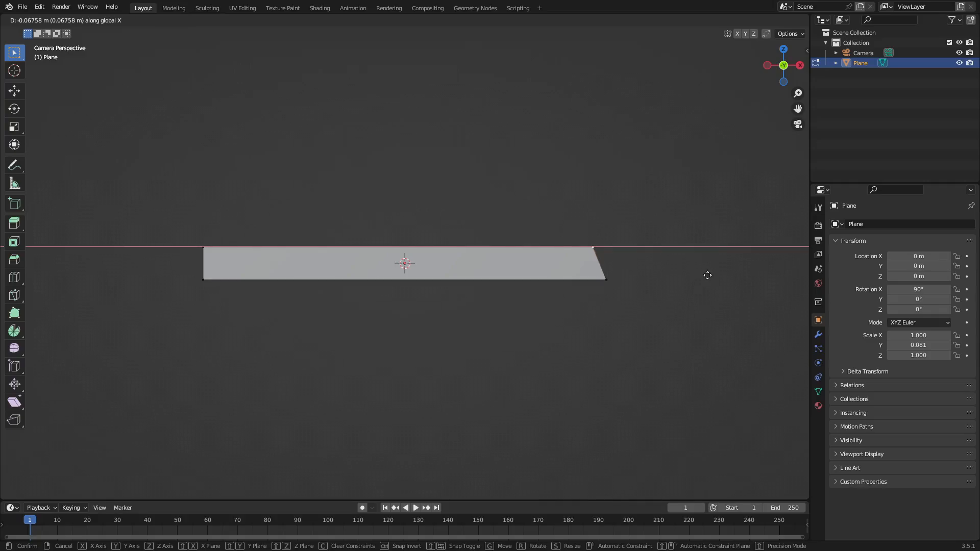
click(707, 275)
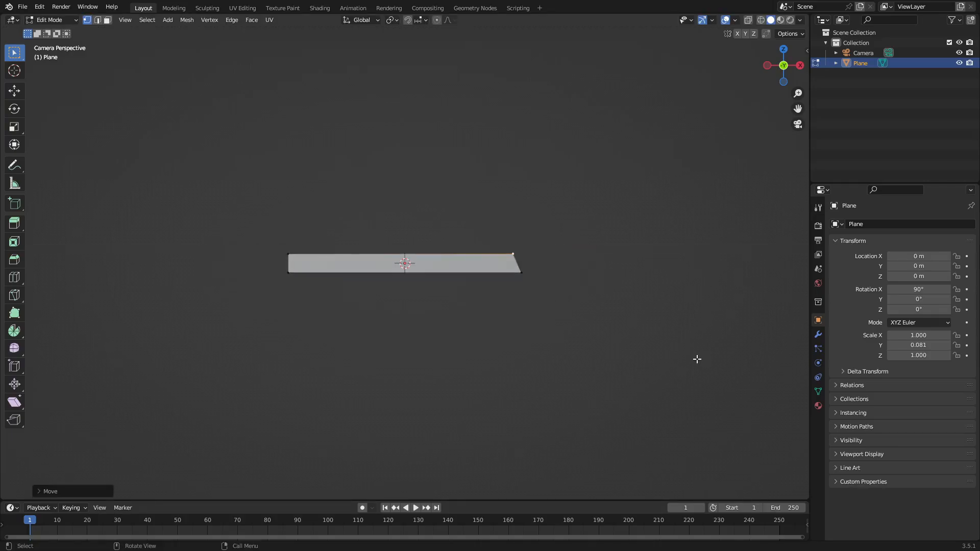
key(Tab)
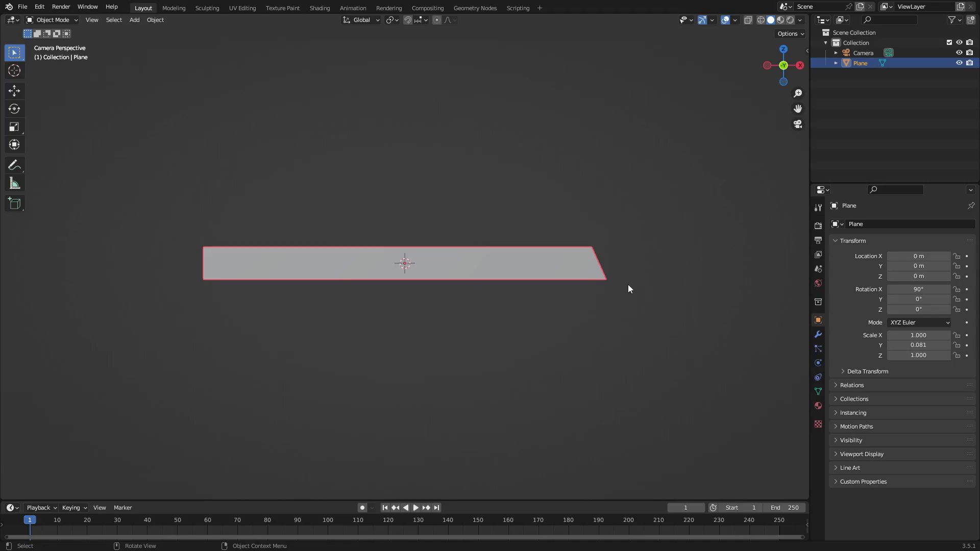
Try duplicating the slanted bar about 0.03 m toward the camera along the Y axis, and delete the copy.
middle_drag(628, 286, 431, 248)
key(shift+d)
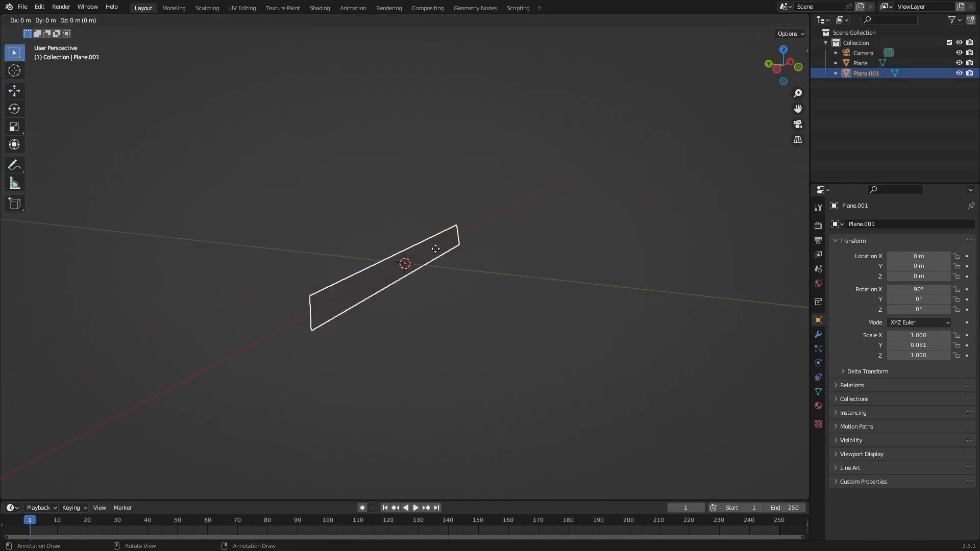
key(y)
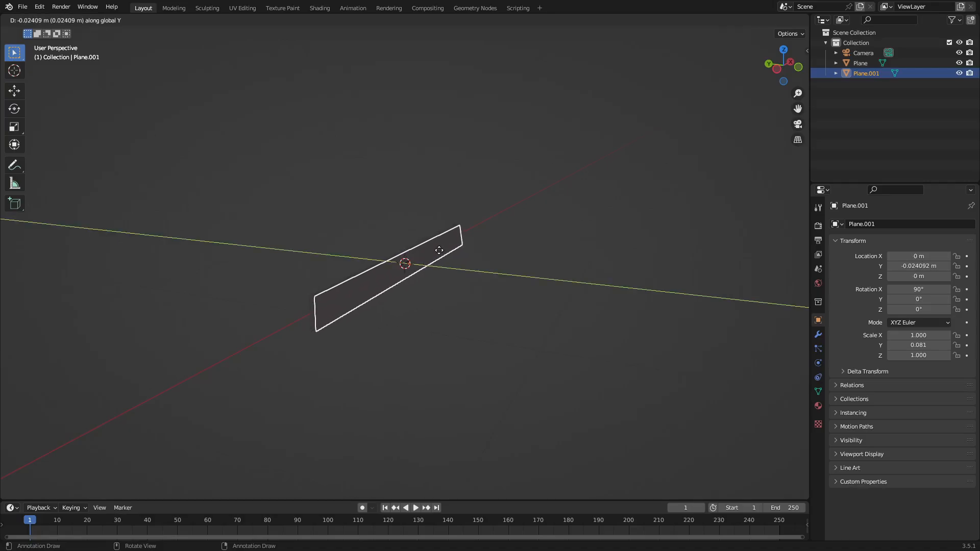
click(440, 250)
middle_drag(559, 274, 489, 304)
middle_drag(548, 370, 511, 320)
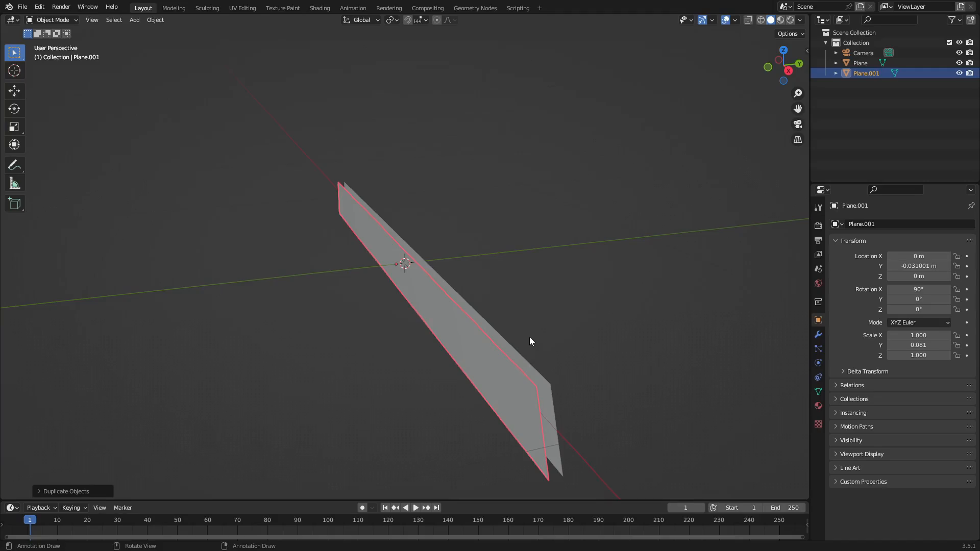
key(Delete)
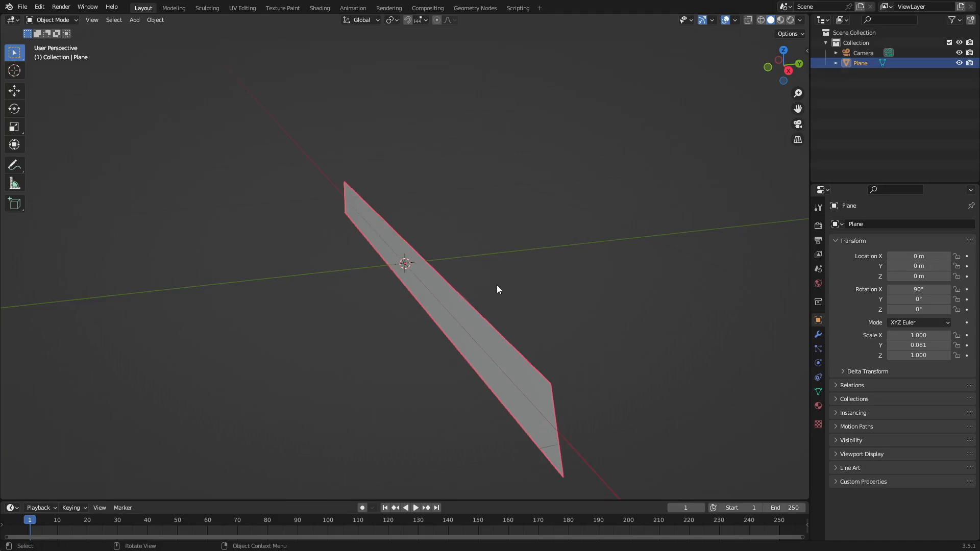
middle_drag(497, 284, 556, 292)
drag(500, 358, 684, 263)
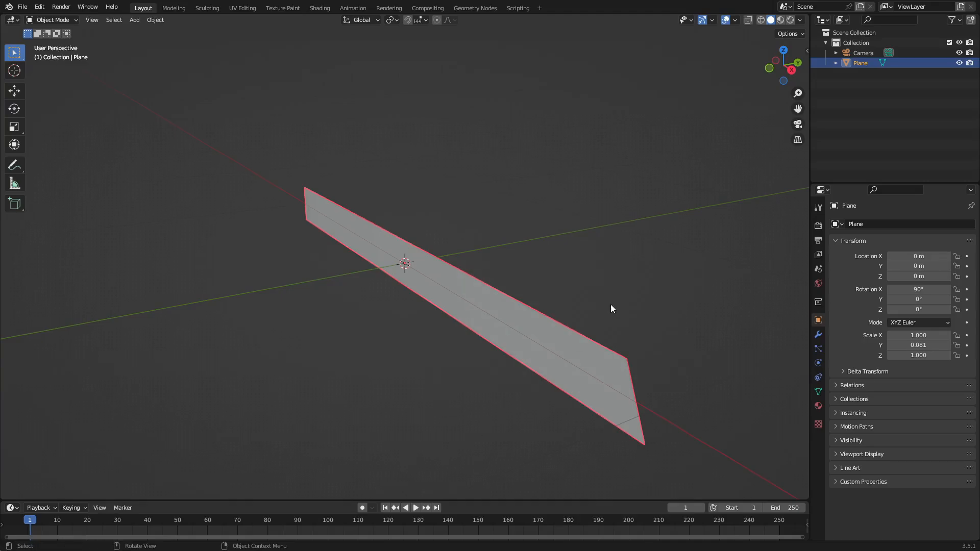
middle_drag(611, 304, 644, 285)
drag(571, 185, 341, 317)
click(491, 192)
middle_drag(582, 240, 554, 247)
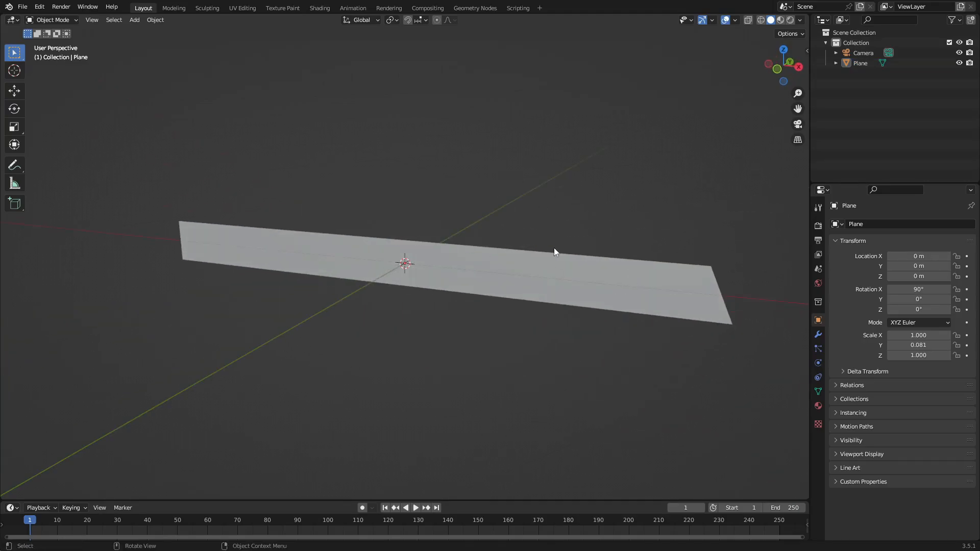
key(KP_0)
middle_drag(405, 243, 446, 260)
click(418, 254)
key(g)
key(y)
right_click(546, 278)
key(g)
key(y)
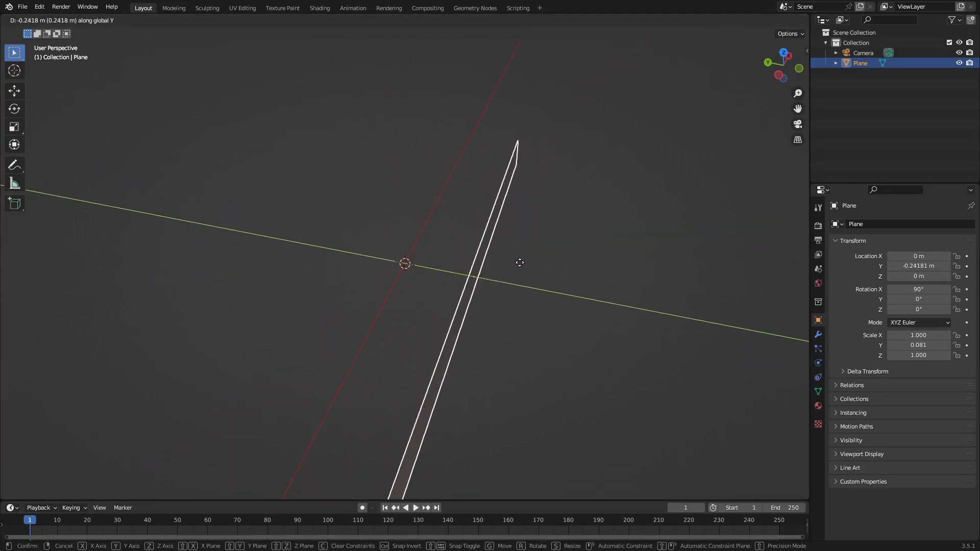
click(474, 256)
key(shift+d)
right_click(474, 256)
key(ctrl+z)
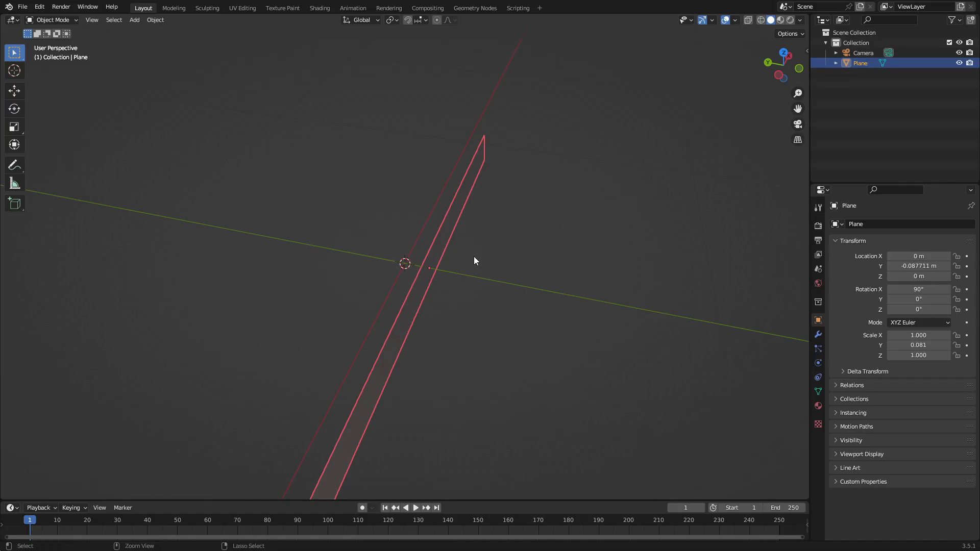
key(ctrl+z)
Duplicate the slanted bar about 0.06 m toward the camera along the Y axis, and check it through the camera.
key(shift+d)
key(y)
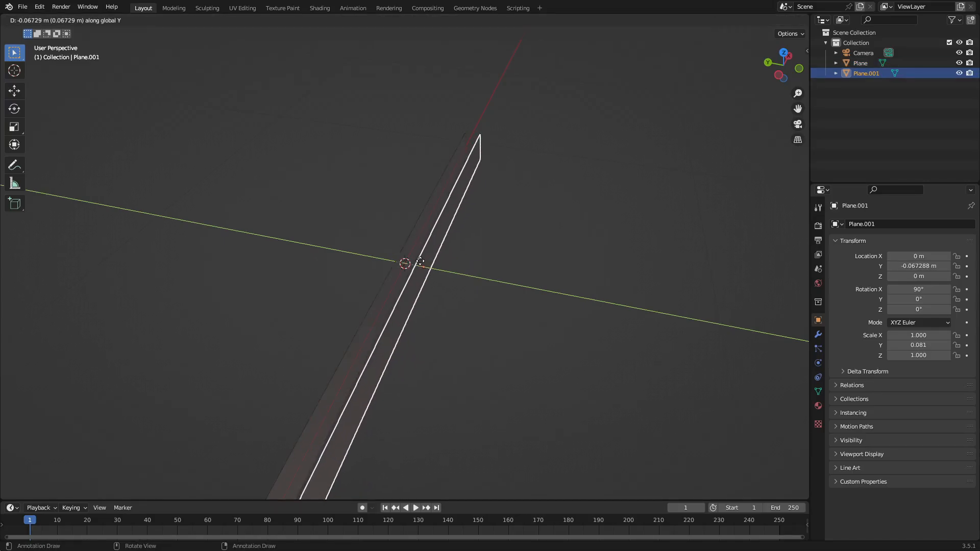
click(580, 253)
middle_drag(579, 252, 402, 225)
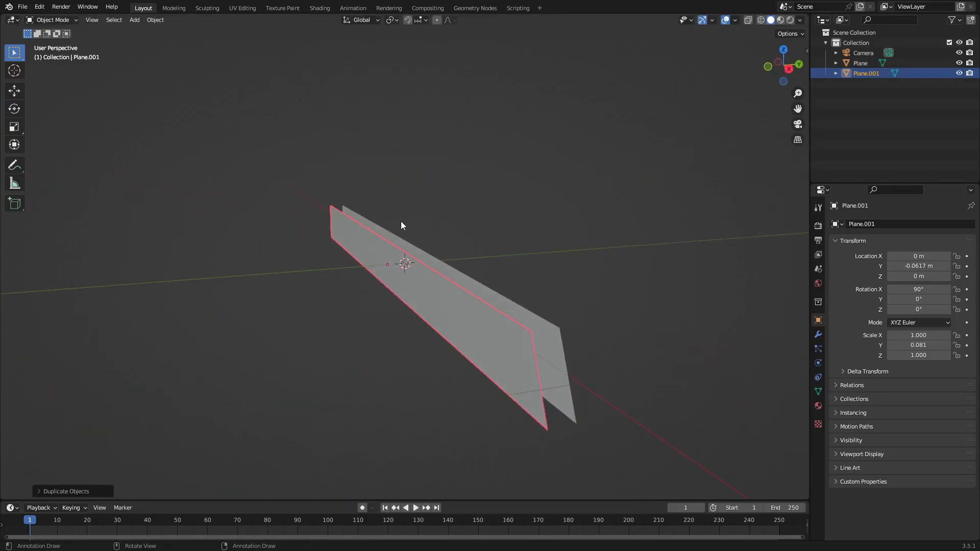
key(KP_0)
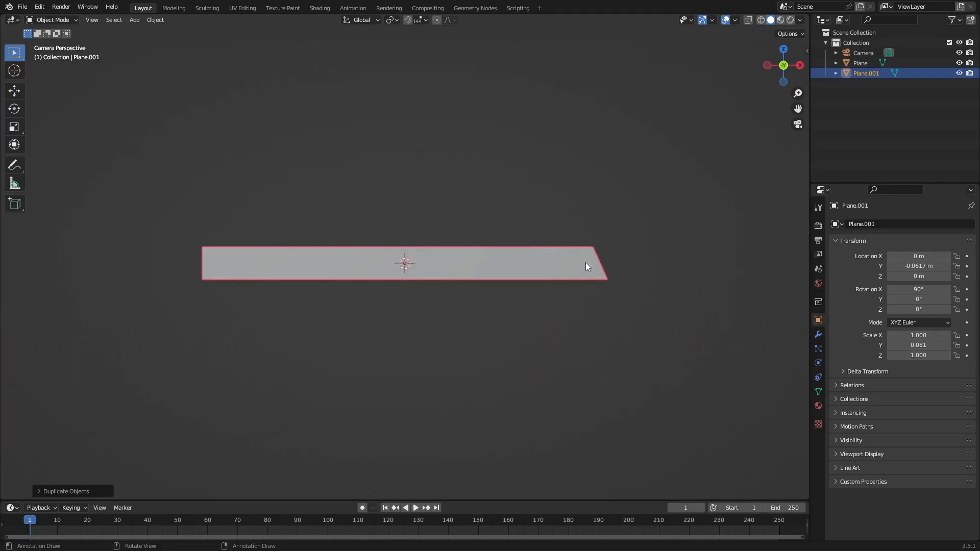
click(607, 282)
click(599, 277)
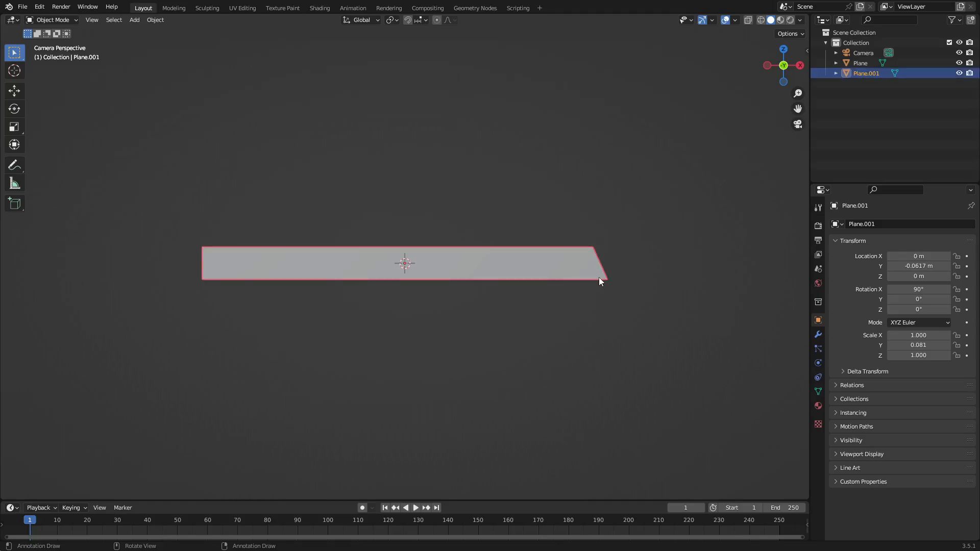
Shorten the front bar by moving the vertices of its slanted right end inward along the X axis.
key(Tab)
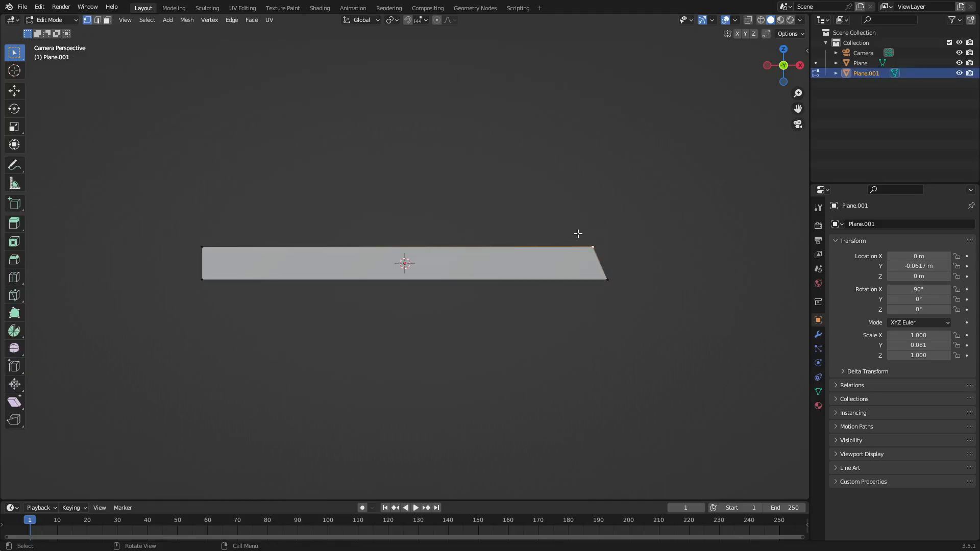
drag(663, 325, 536, 178)
drag(656, 338, 552, 172)
key(e)
key(x)
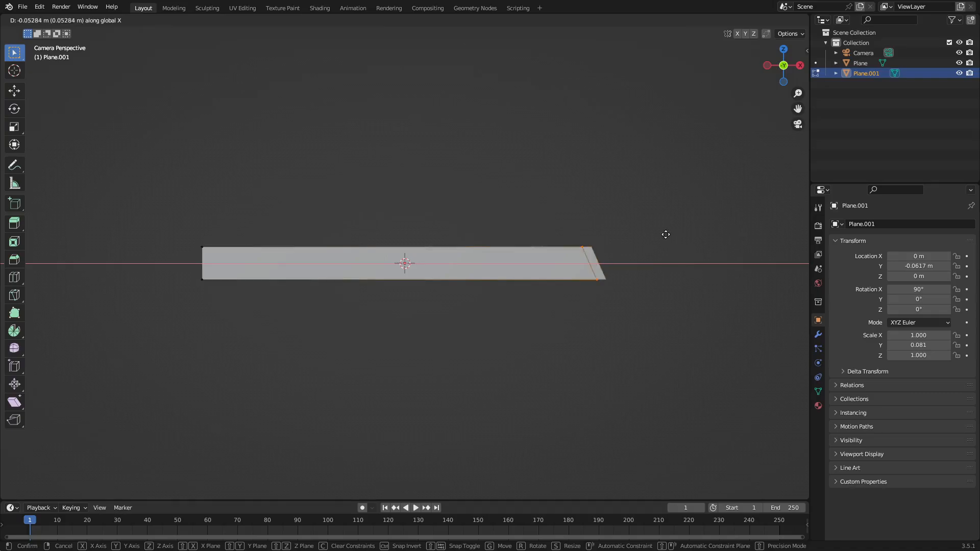
click(651, 233)
key(Tab)
Move the front bar toward the camera along the Y axis to about -1.17 m and inspect the slanted ends.
scroll(651, 259, up, 3)
scroll(653, 261, down, 2)
key(g)
key(y)
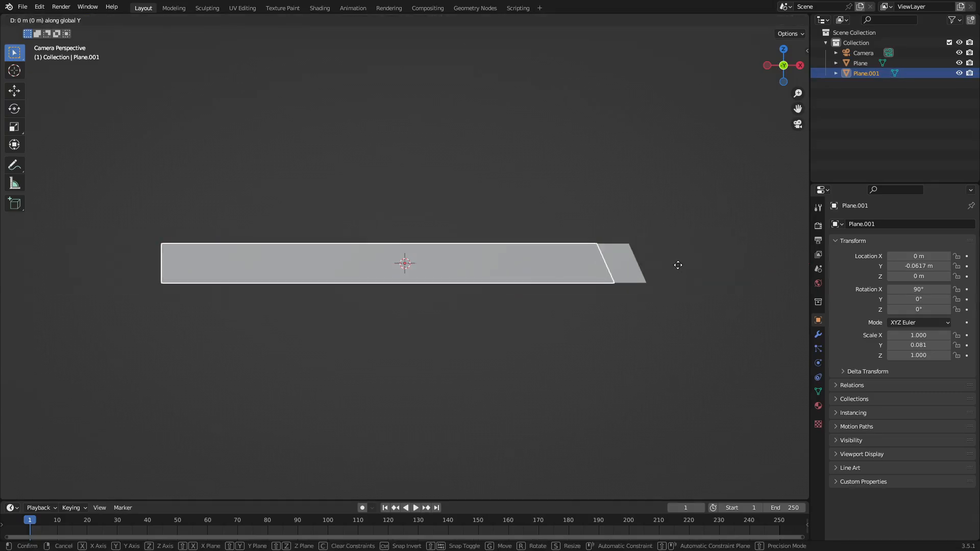
click(685, 178)
shift+middle_drag(751, 256, 484, 267)
click(573, 261)
scroll(569, 287, up, 5)
scroll(433, 211, up, 5)
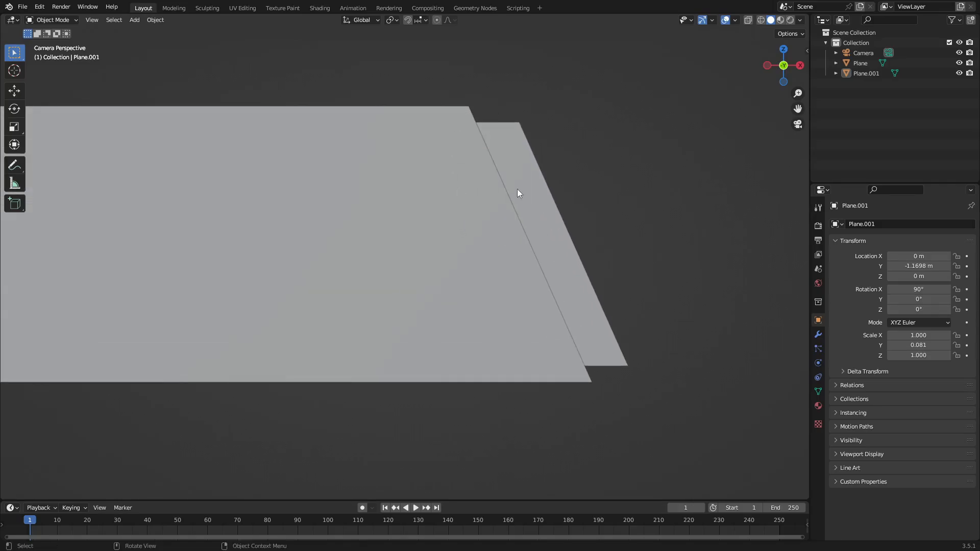
Bring the front bar back along the Y axis to about -0.06 m, just ahead of the rear bar.
scroll(595, 312, down, 5)
middle_drag(558, 283, 458, 273)
scroll(458, 273, down, 3)
click(398, 280)
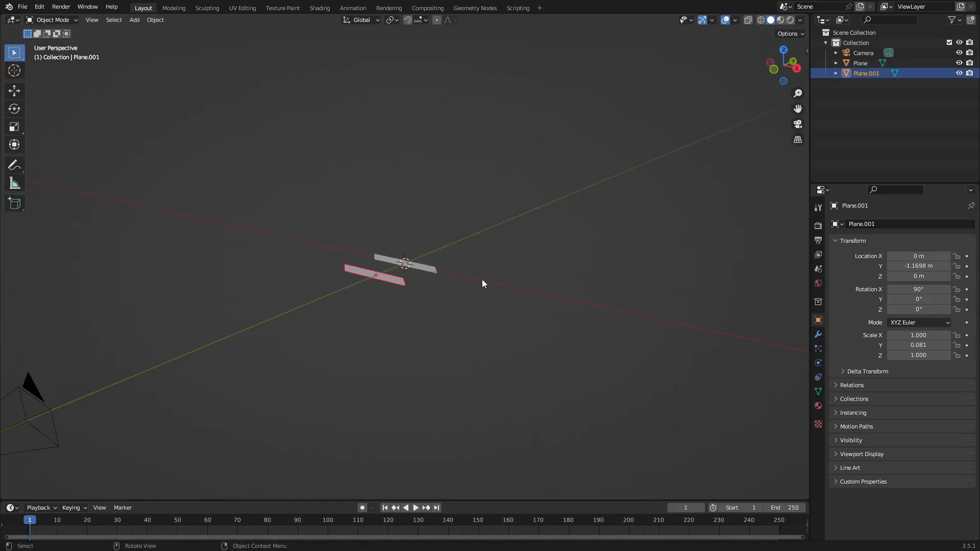
key(g)
key(y)
click(509, 268)
Move the front bar along the Y axis to about -1.74 m and check both bars through the camera.
key(g)
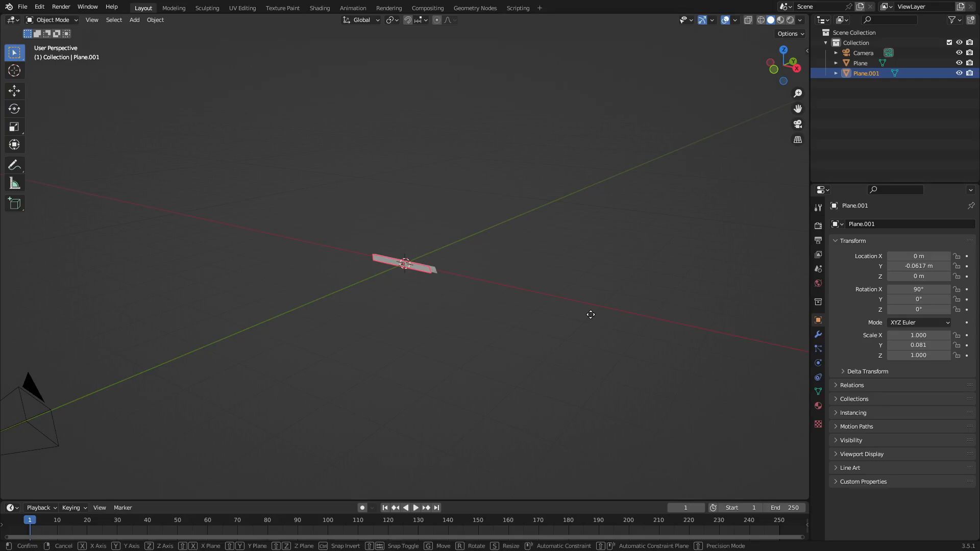
key(y)
click(612, 329)
key(KP_0)
click(683, 315)
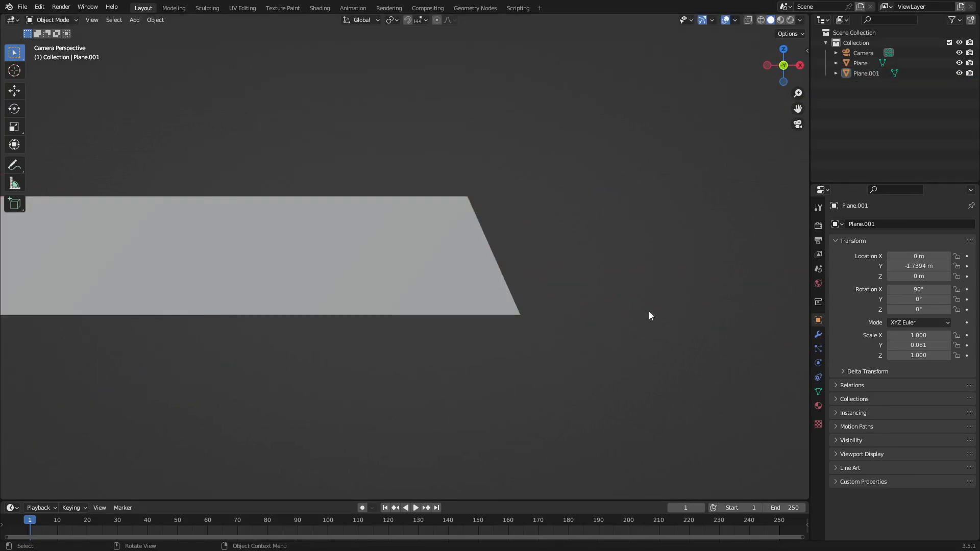
Move the front bar partway back from the camera along the Y axis, keeping a gap to the rear bar.
scroll(366, 282, down, 6)
click(170, 273)
scroll(306, 279, down, 2)
key(g)
key(y)
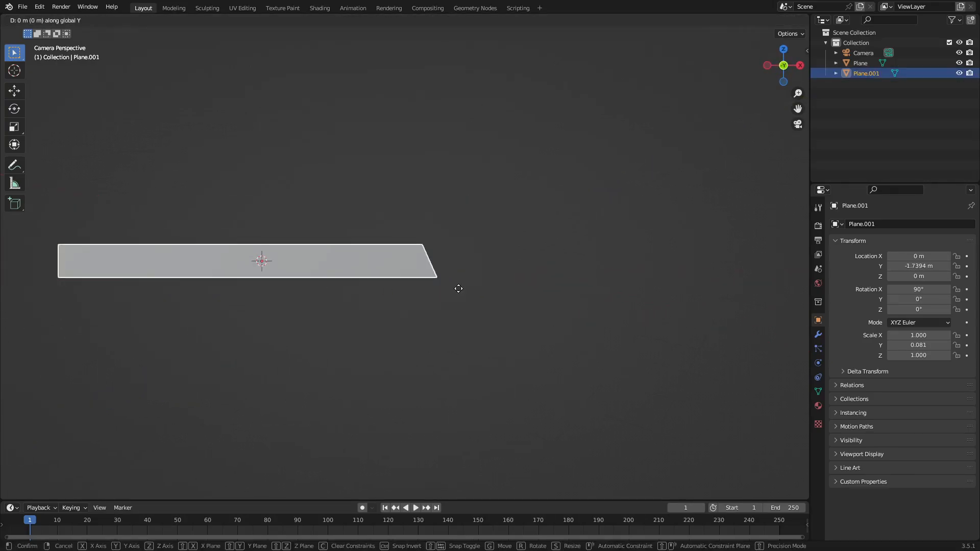
click(466, 381)
Change the camera's lens type to Orthographic.
click(863, 53)
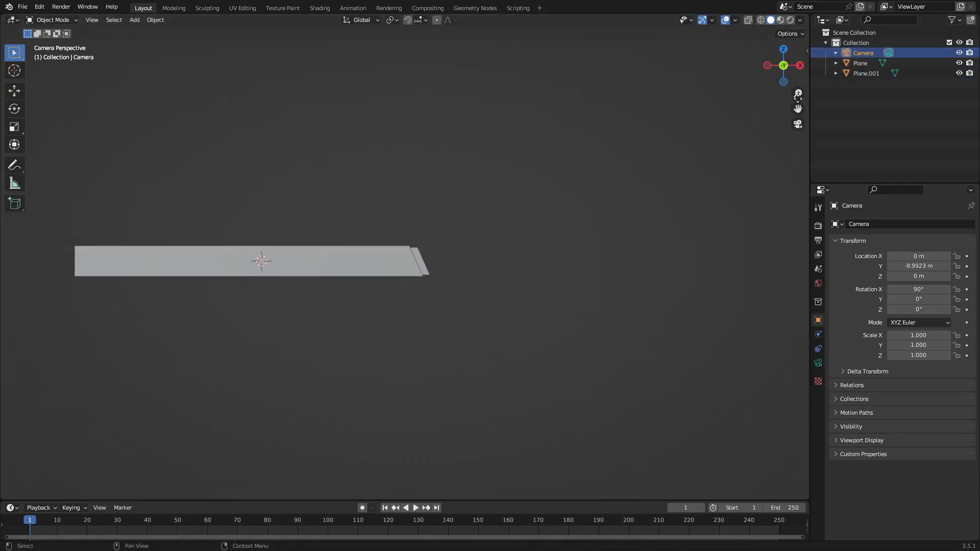
scroll(688, 302, up, 3)
click(818, 363)
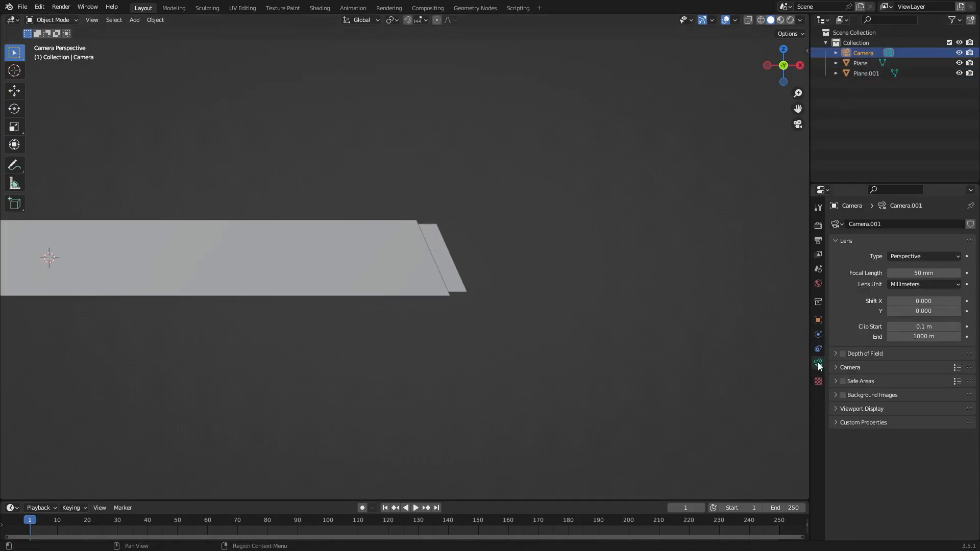
click(930, 254)
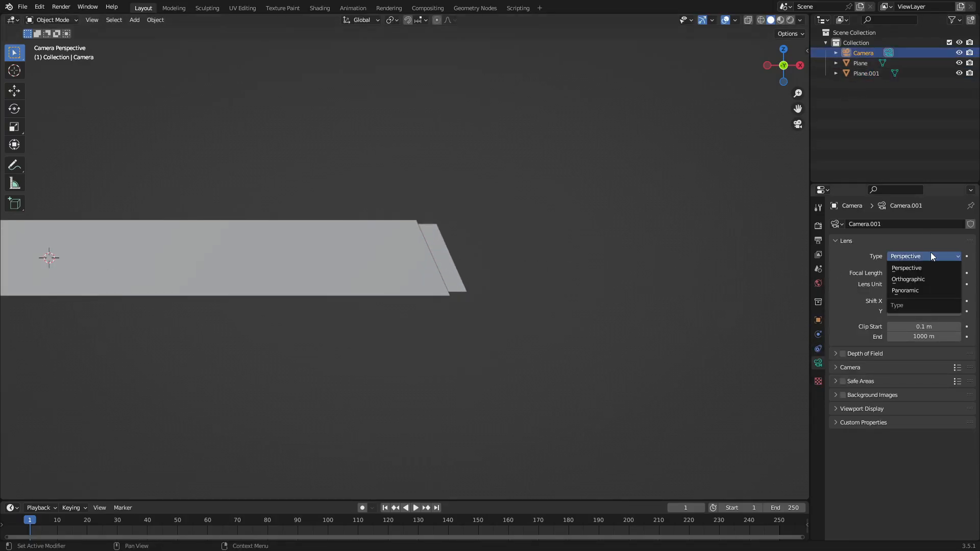
click(933, 279)
Examine the depth gap between the two bars from an angle and compare it with the orthographic camera view.
click(525, 287)
scroll(579, 216, up, 3)
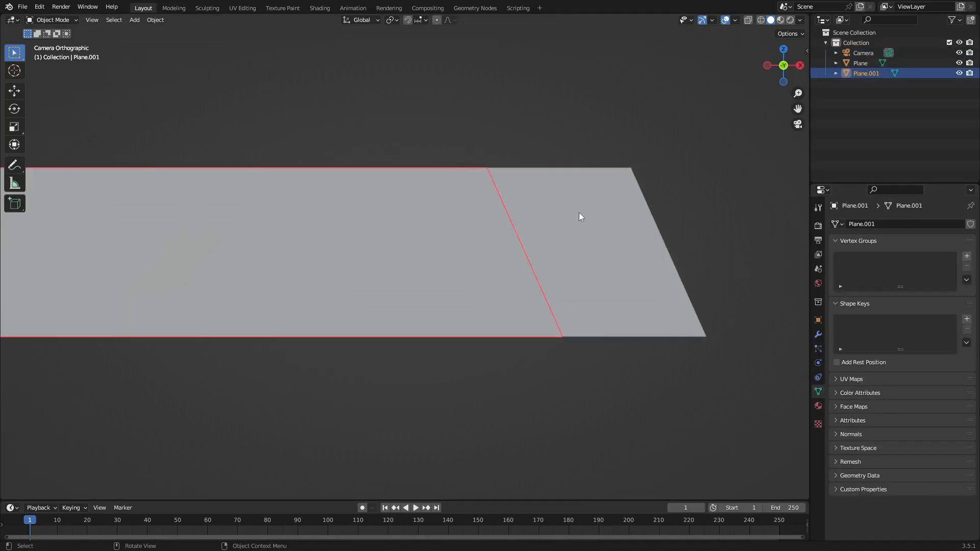
middle_drag(603, 214, 491, 254)
scroll(400, 230, up, 8)
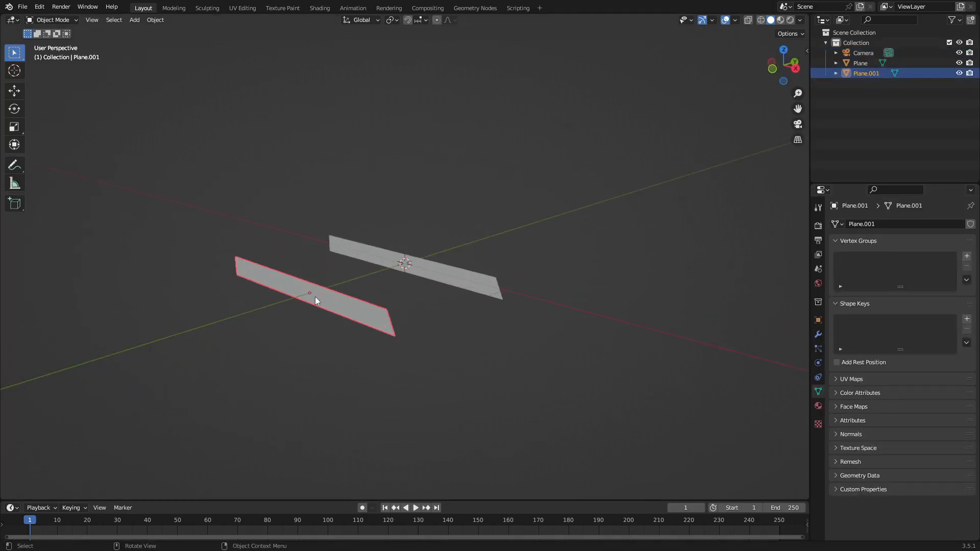
middle_drag(314, 296, 275, 293)
click(420, 260)
click(335, 284)
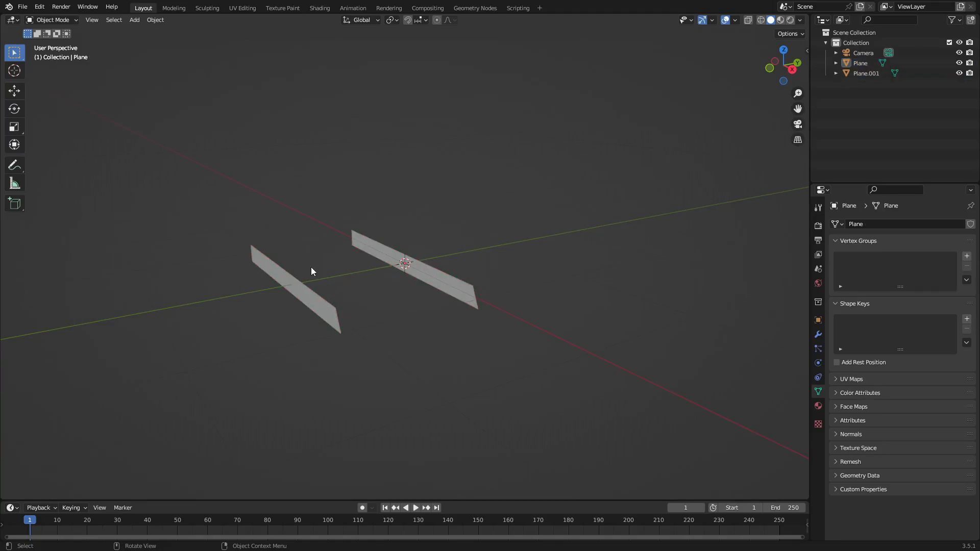
key(KP_0)
click(436, 284)
scroll(449, 287, down, 3)
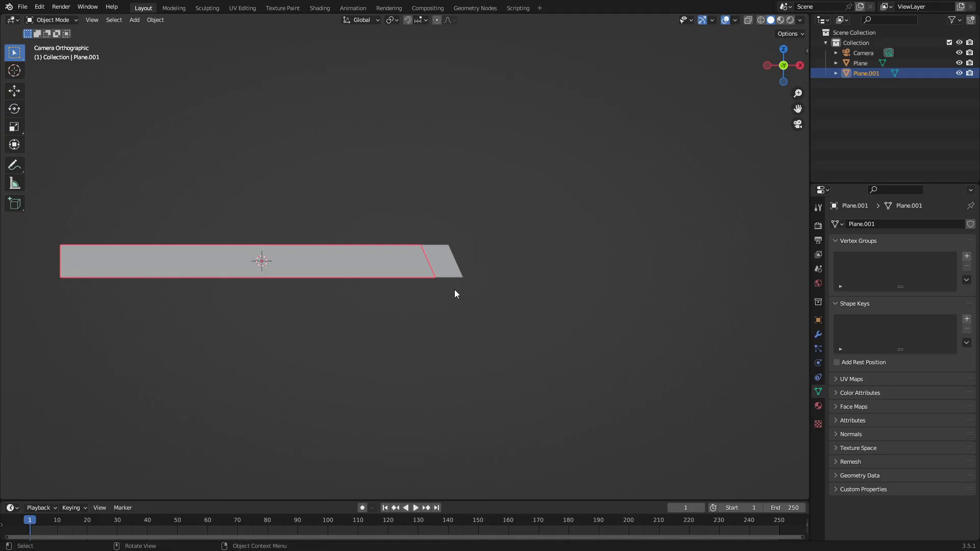
Add a new material to the longer rear bar.
shift+middle_drag(425, 266, 548, 259)
click(592, 254)
click(574, 261)
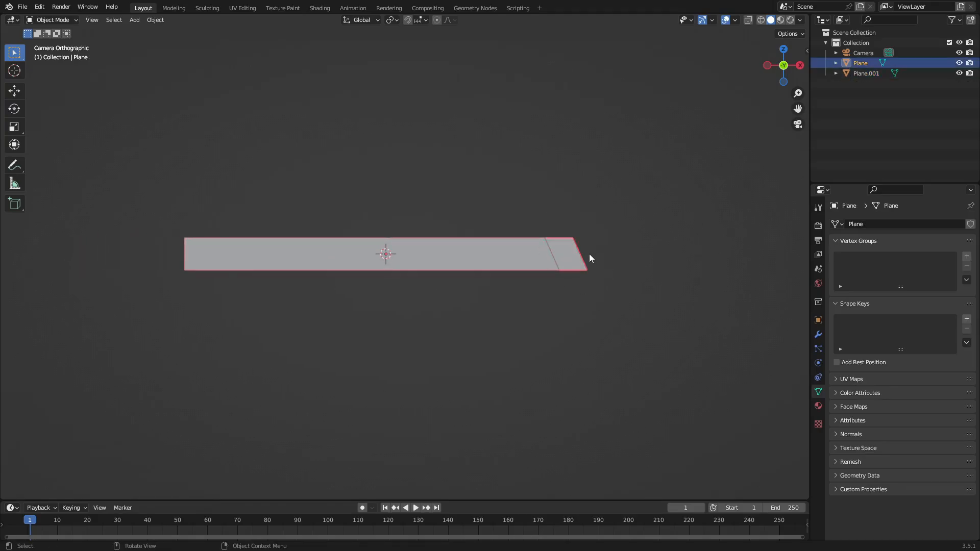
click(818, 407)
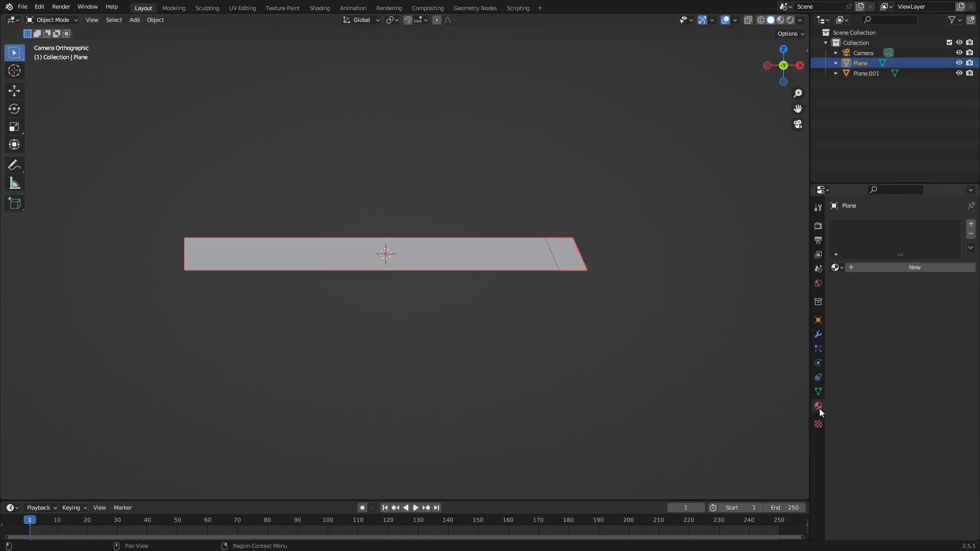
click(927, 268)
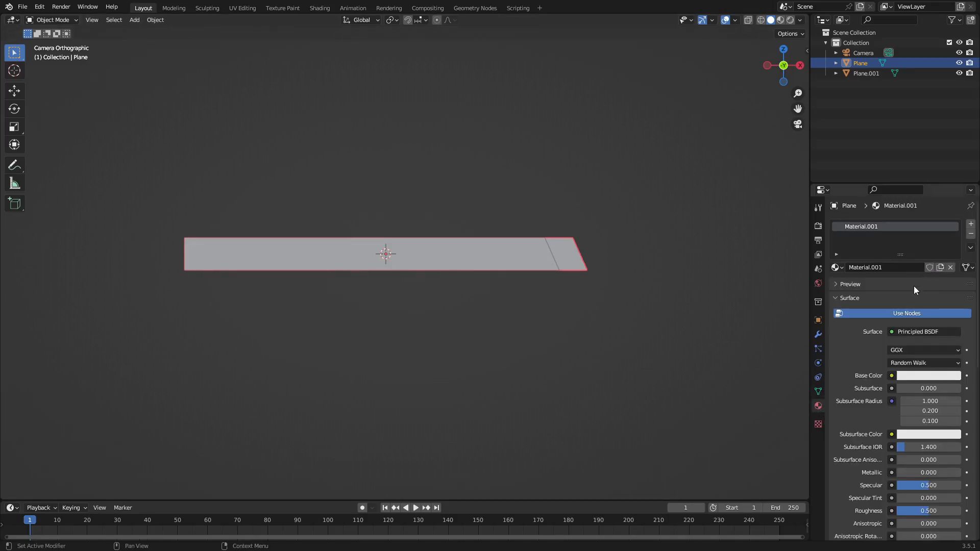
Set the rear bar's base color to the dark blue-grey 24252A and copy its hex code.
click(914, 376)
drag(952, 287, 952, 293)
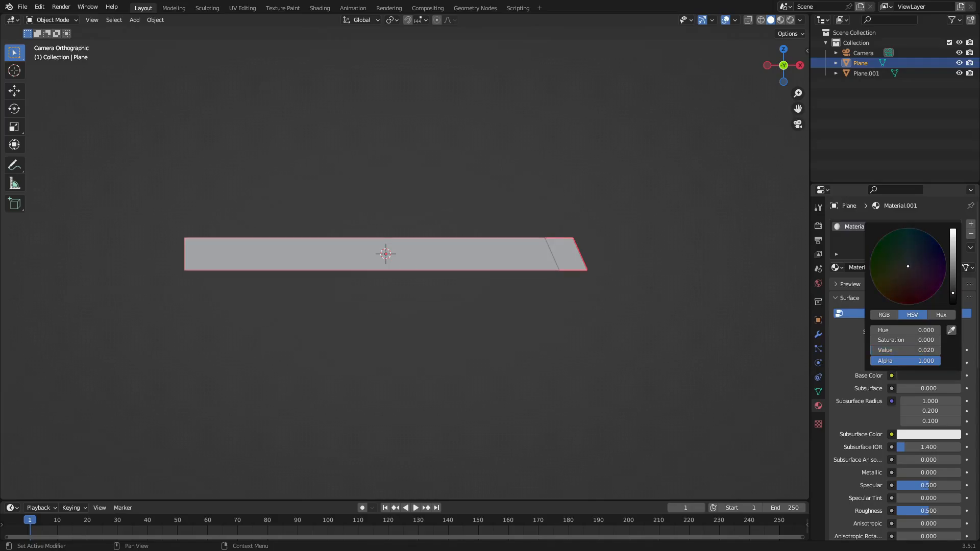
drag(909, 266, 912, 263)
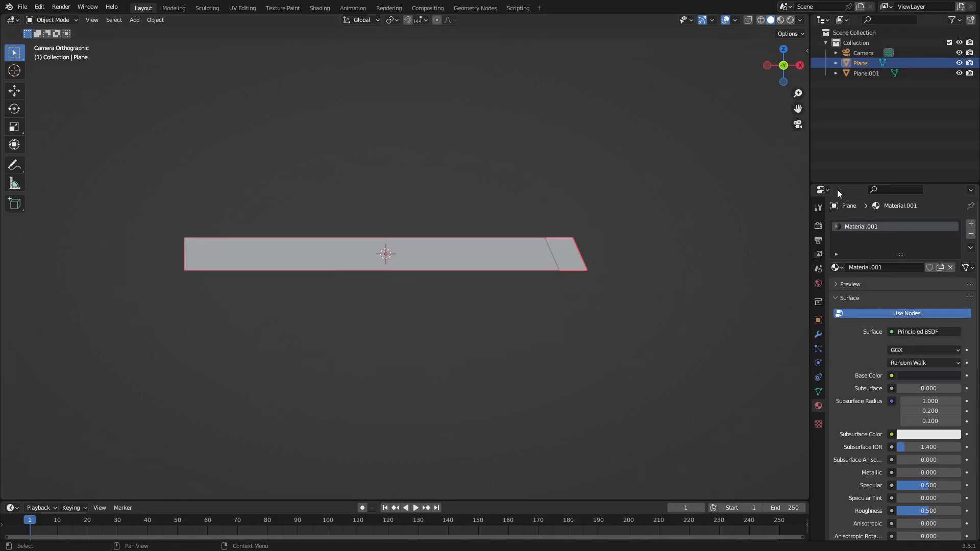
click(929, 375)
click(939, 314)
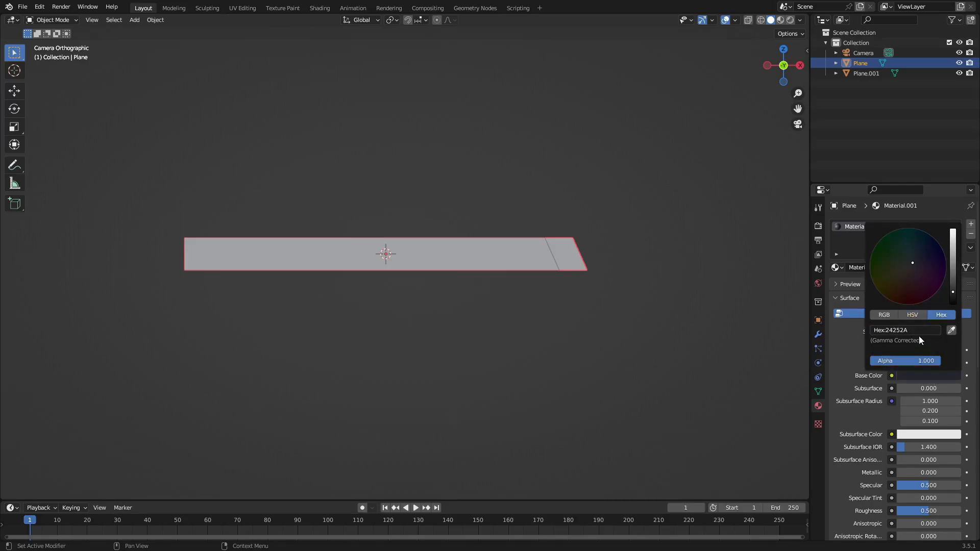
click(917, 331)
key(ctrl+c)
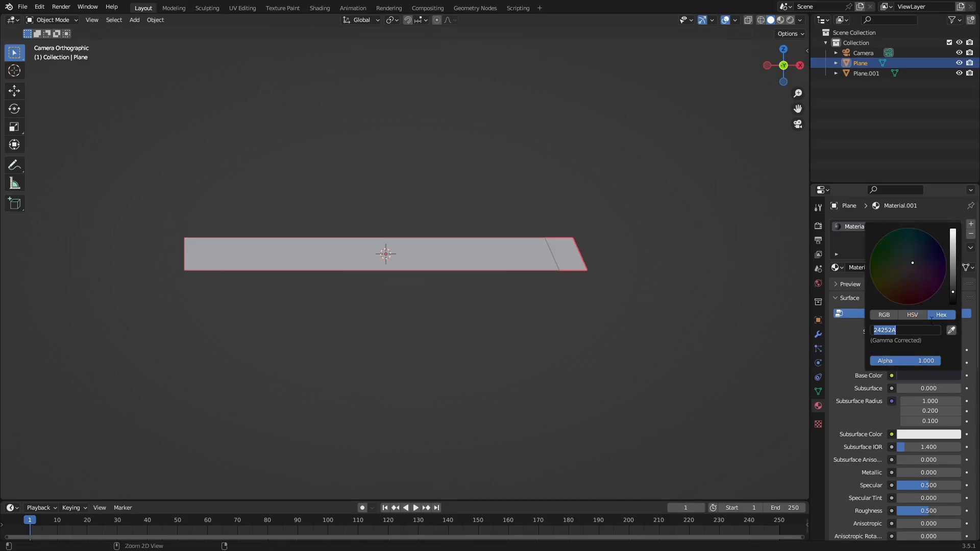
Change the rear bar's surface shader to Emission and set its color to hex 24252A.
click(932, 332)
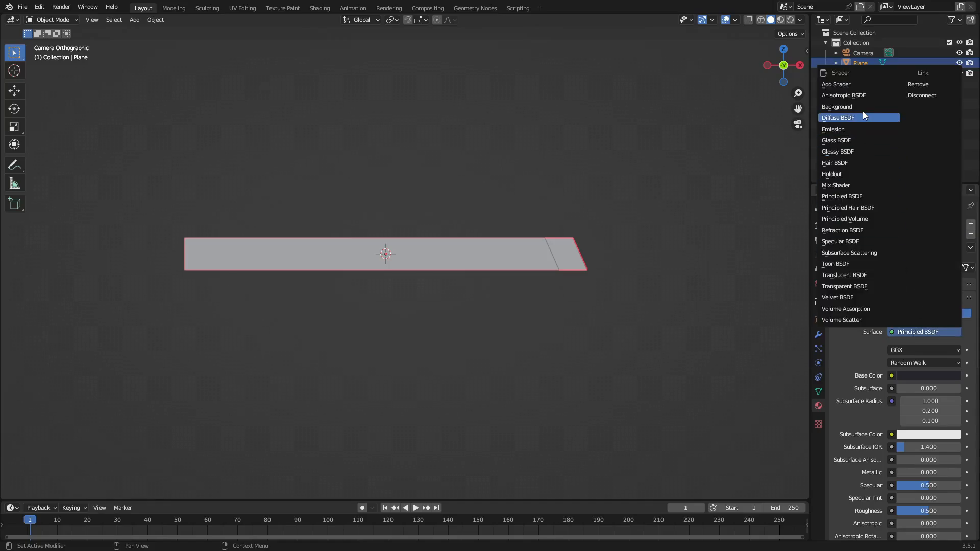
click(865, 134)
click(928, 350)
click(924, 307)
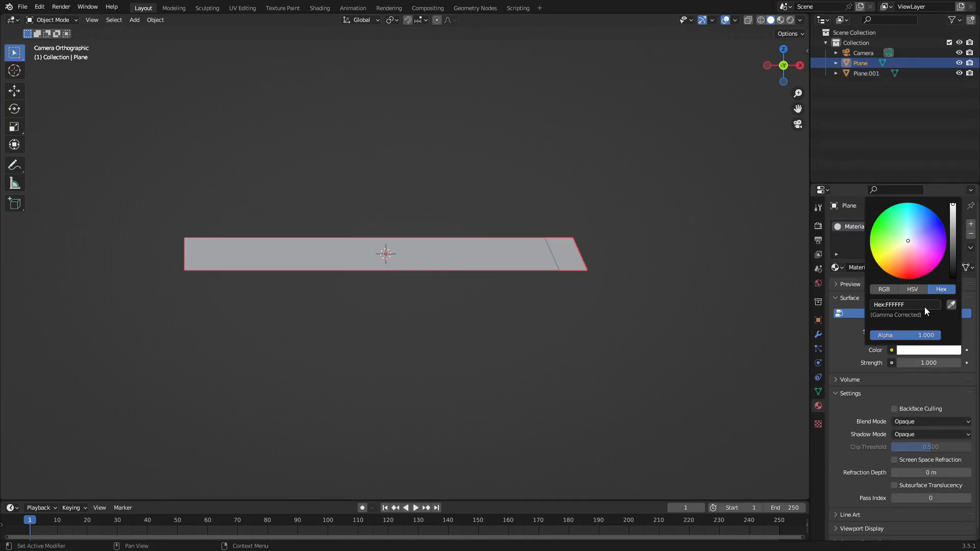
key(ctrl+v)
key(Return)
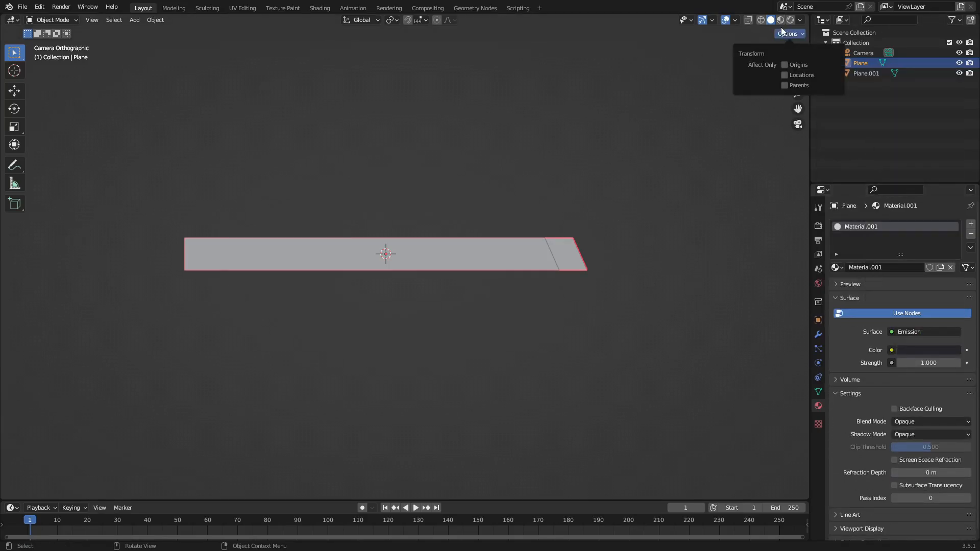
Switch the viewport to Material Preview shading and inspect the dark slanted end behind the front bar.
click(780, 21)
click(659, 238)
scroll(590, 263, up, 2)
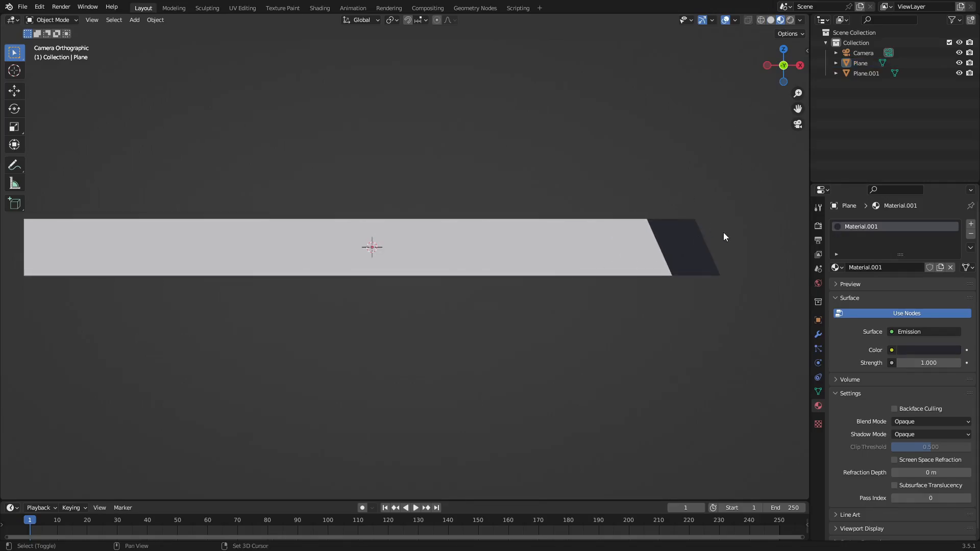
scroll(576, 245, up, 2)
shift+middle_drag(724, 232, 545, 218)
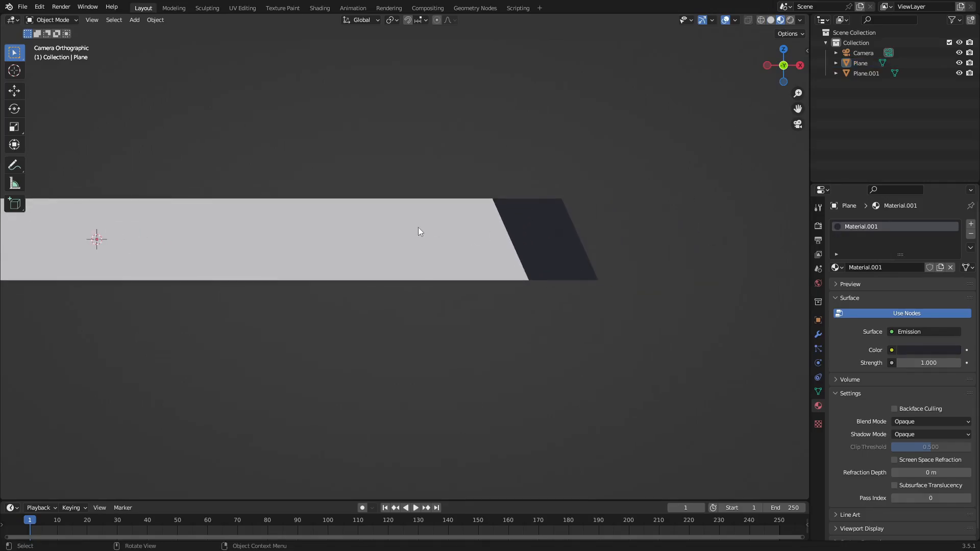
scroll(418, 227, down, 5)
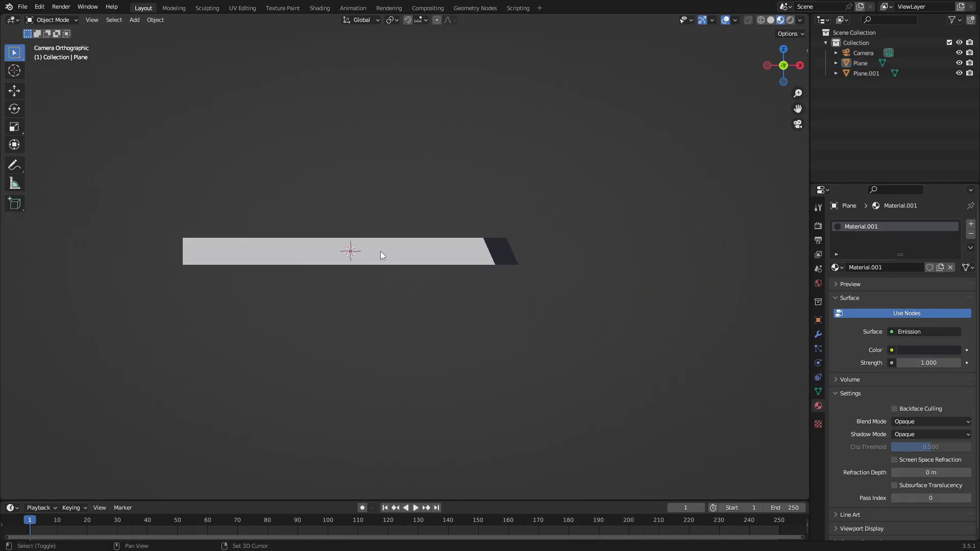
scroll(381, 252, up, 3)
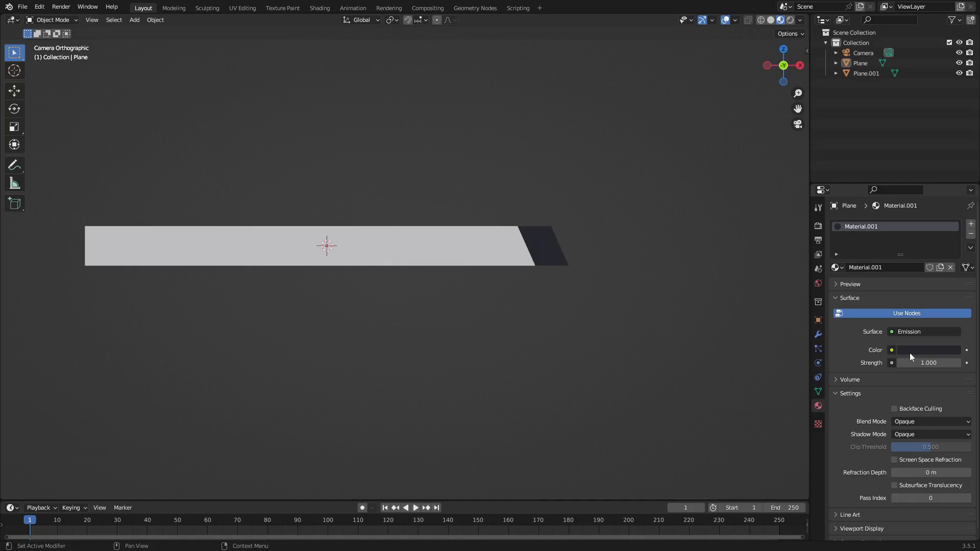
Try brightening the rear bar's emission color, and undo the change.
click(910, 352)
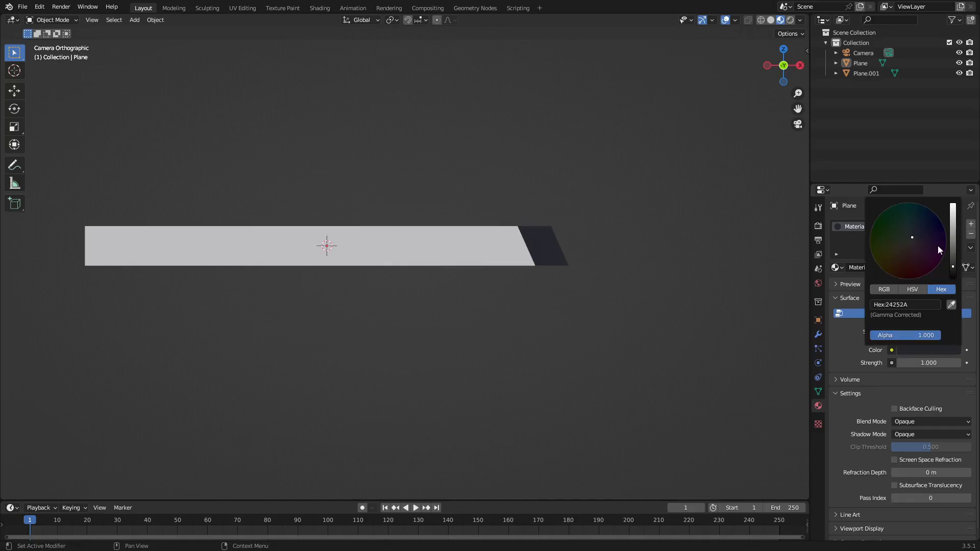
drag(951, 249, 953, 206)
key(ctrl+z)
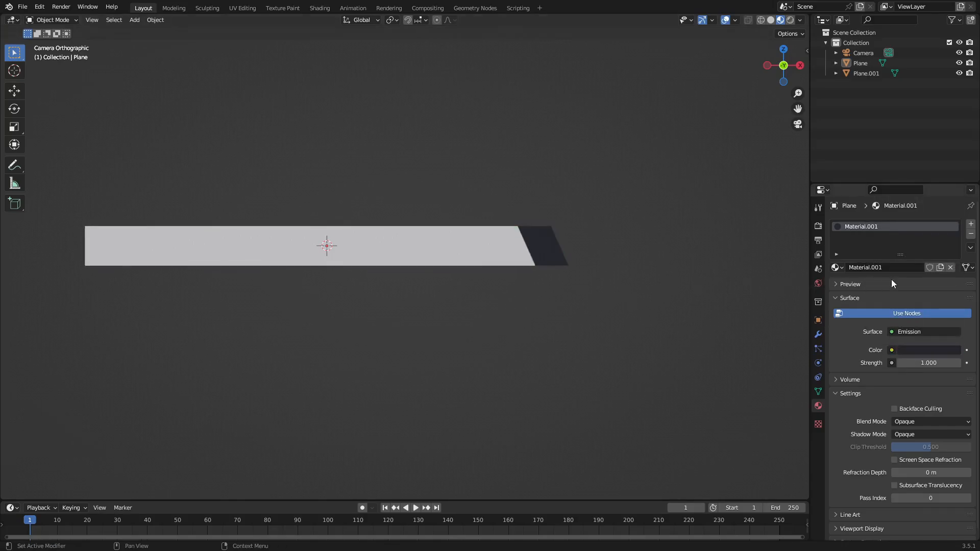
Select the front bar and assign the existing material named Material to it.
click(498, 240)
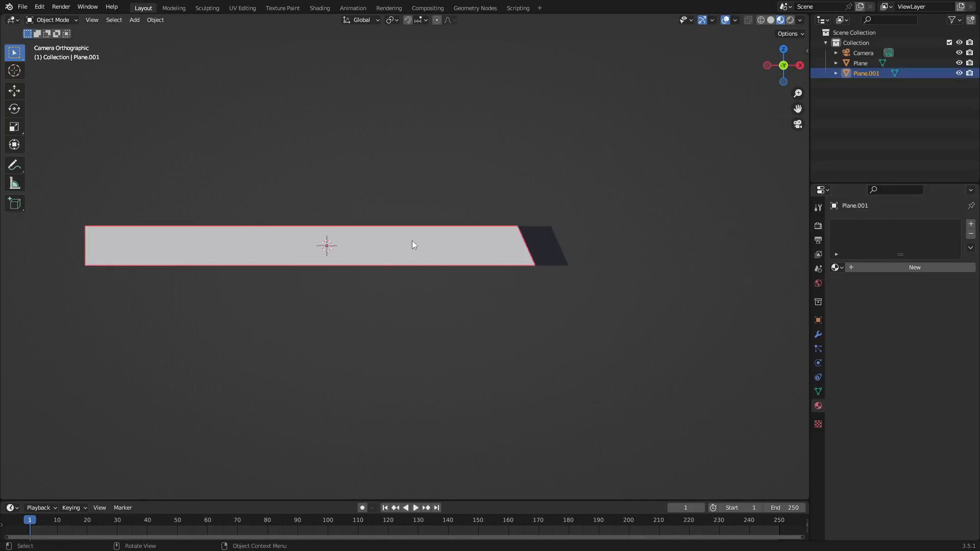
key(g)
right_click(337, 225)
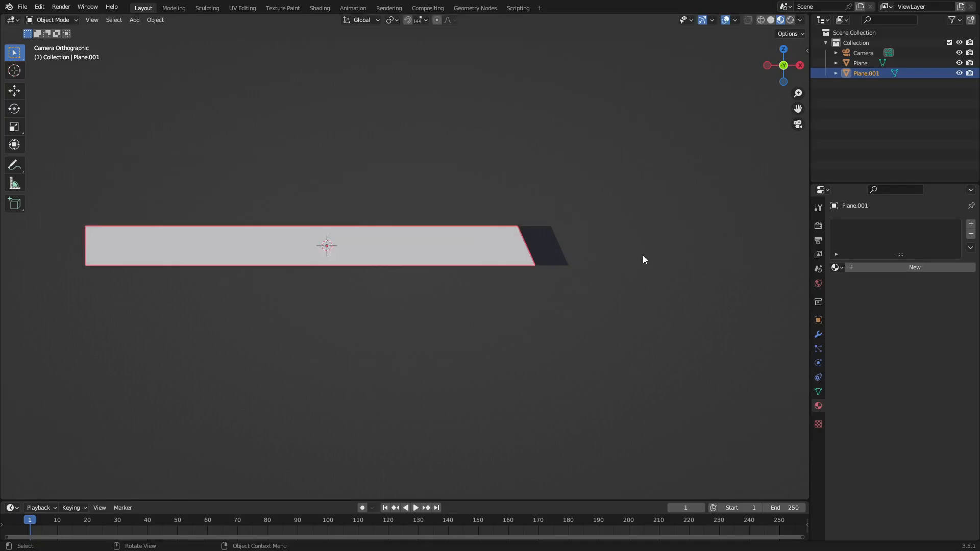
click(841, 268)
click(850, 284)
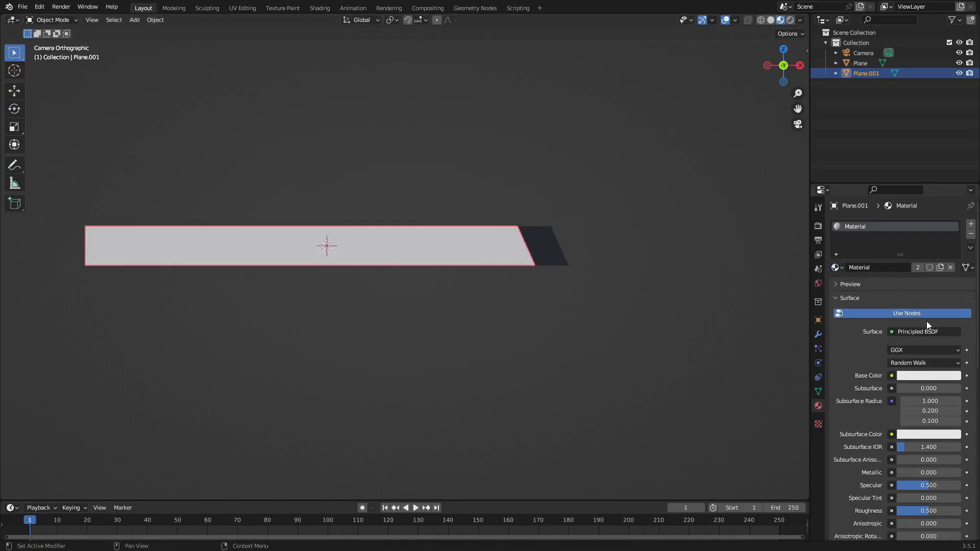
Change the front bar's surface shader to Emission and set its color to bright green, hex 37FF5E.
click(925, 332)
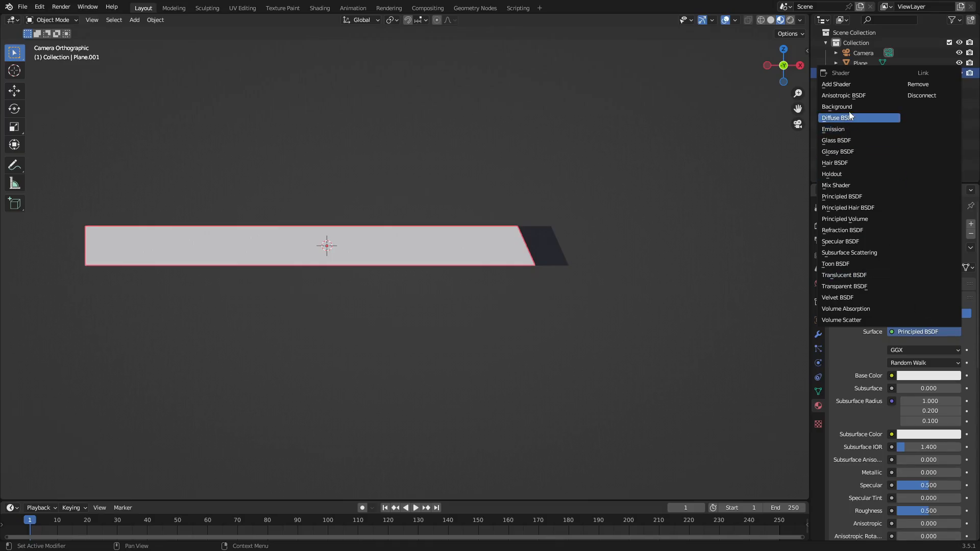
click(850, 128)
click(915, 349)
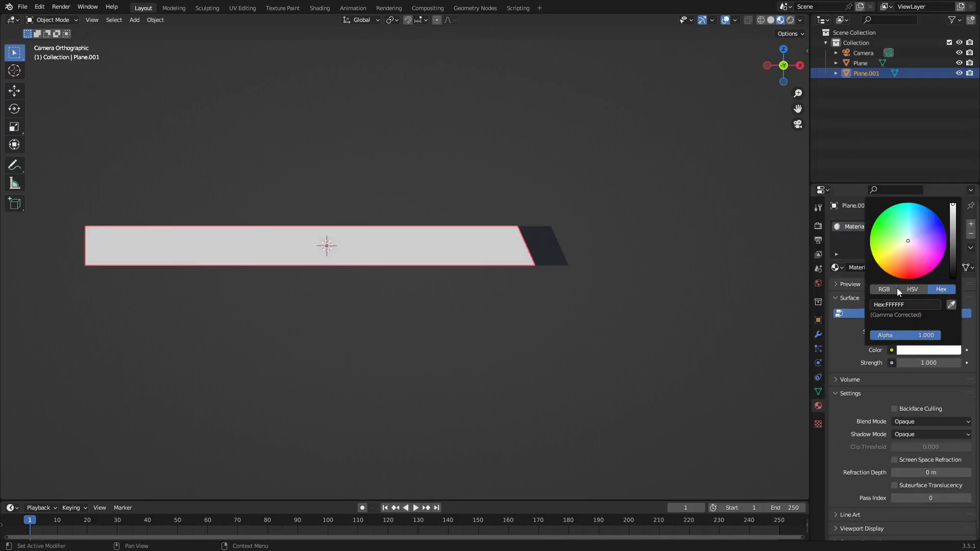
drag(896, 237, 885, 225)
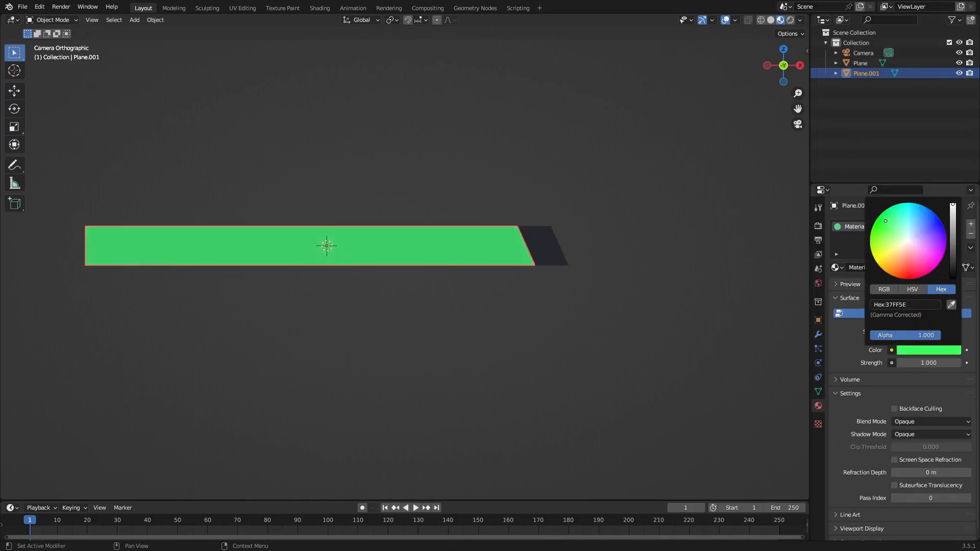
click(724, 277)
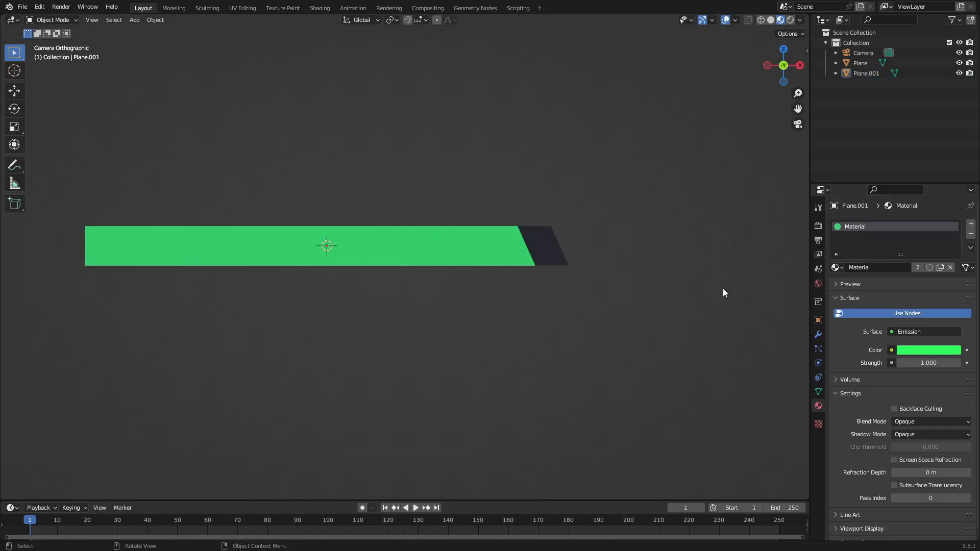
Check the green and dark bars in Rendered shading and return to Material Preview.
scroll(708, 284, down, 3)
scroll(708, 286, up, 4)
click(791, 20)
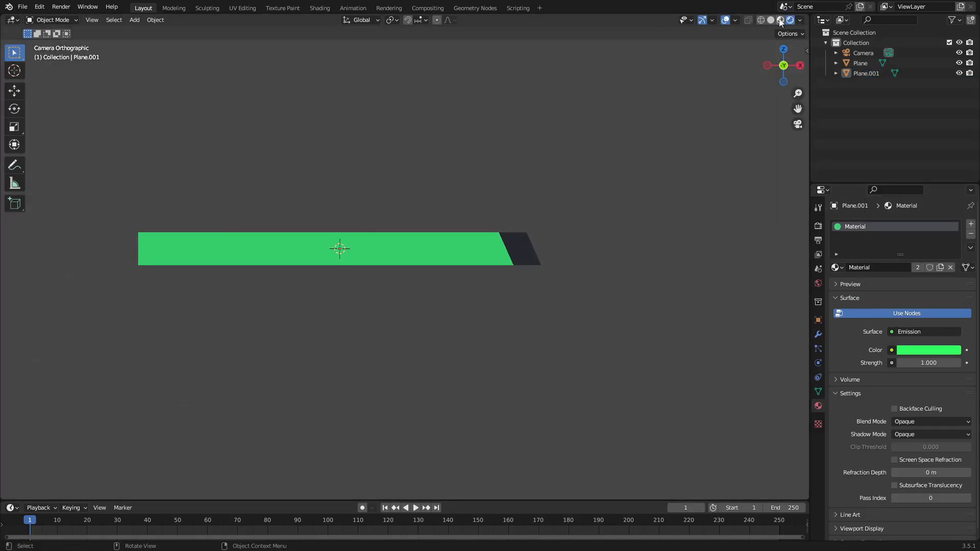
click(780, 20)
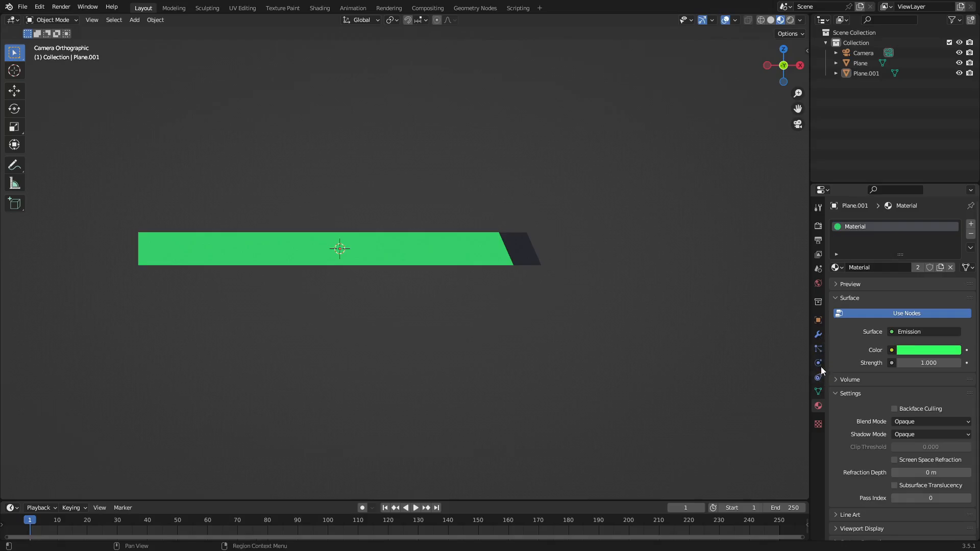
Set the world background color to black.
click(818, 283)
click(928, 292)
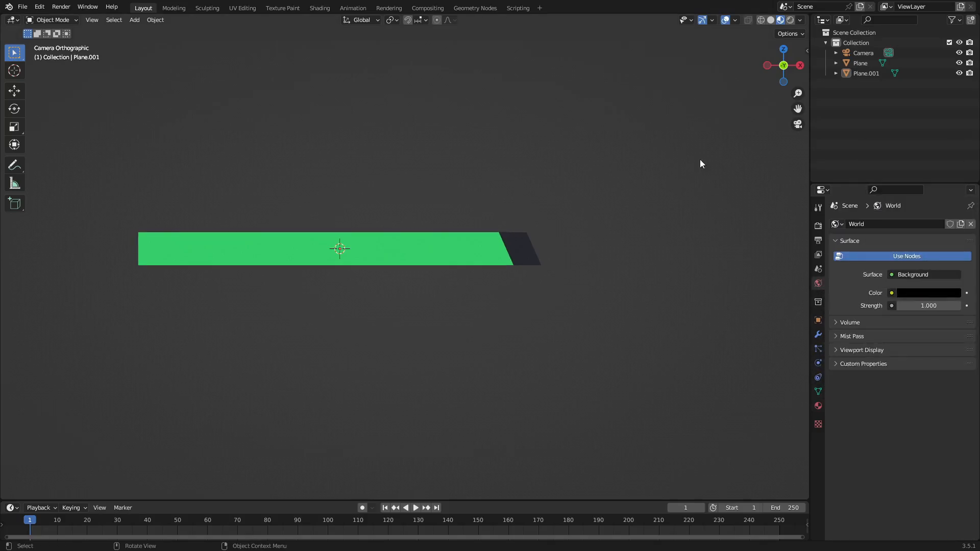
click(917, 295)
Enable a transparent film background for the render, check it in Rendered shading, and return to Material Preview.
click(818, 225)
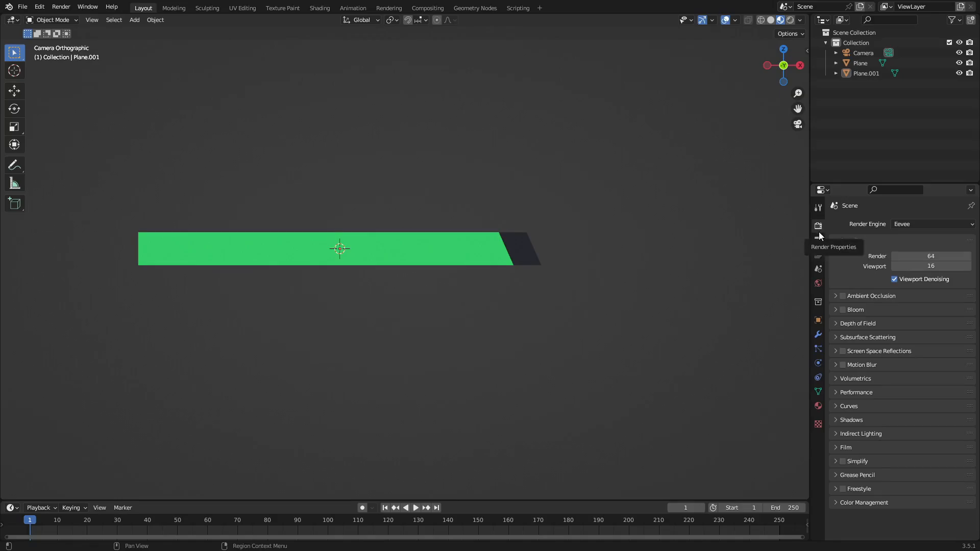
click(853, 447)
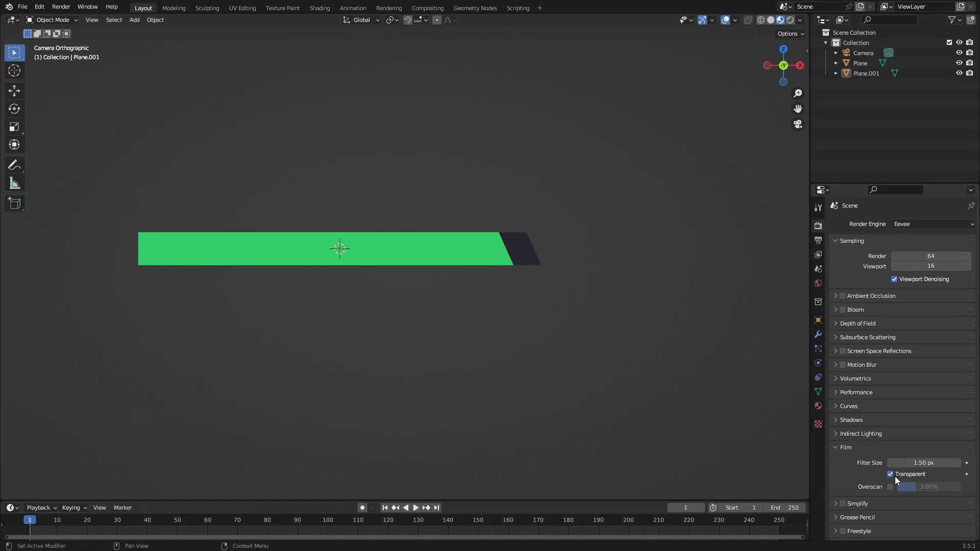
click(790, 20)
scroll(635, 276, up, 5)
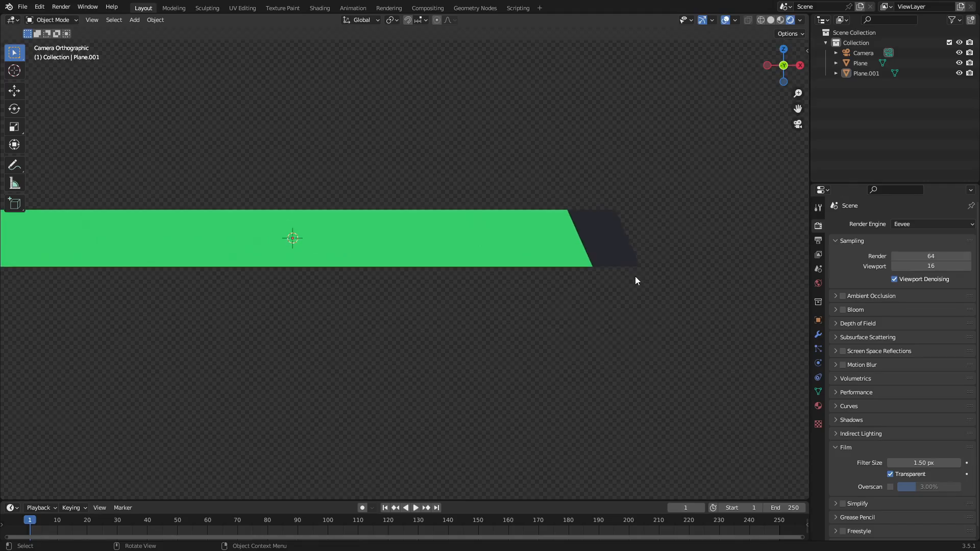
scroll(663, 252, down, 4)
scroll(566, 242, down, 4)
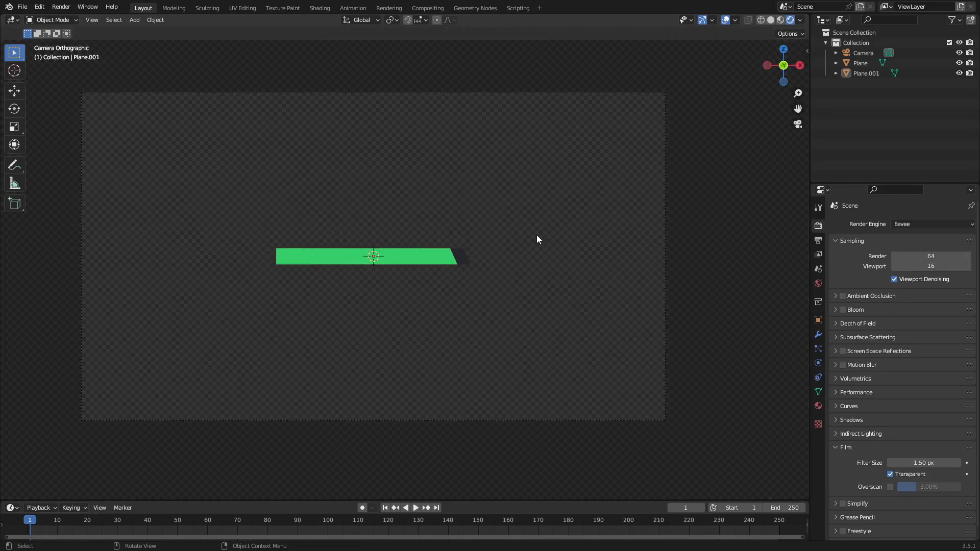
scroll(530, 231, up, 5)
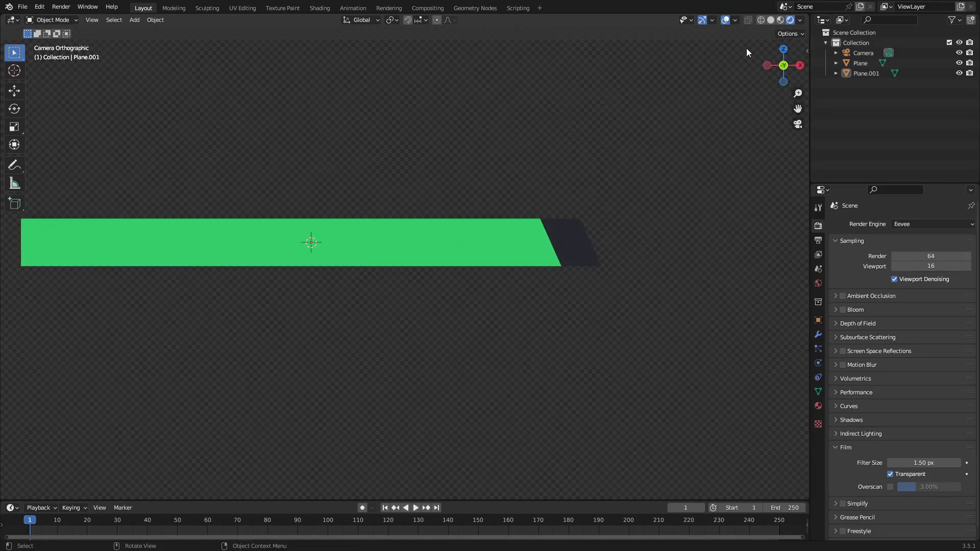
click(780, 20)
Select the green front bar and put it in Edit Mode, focused on its slanted end.
scroll(587, 225, down, 4)
click(440, 261)
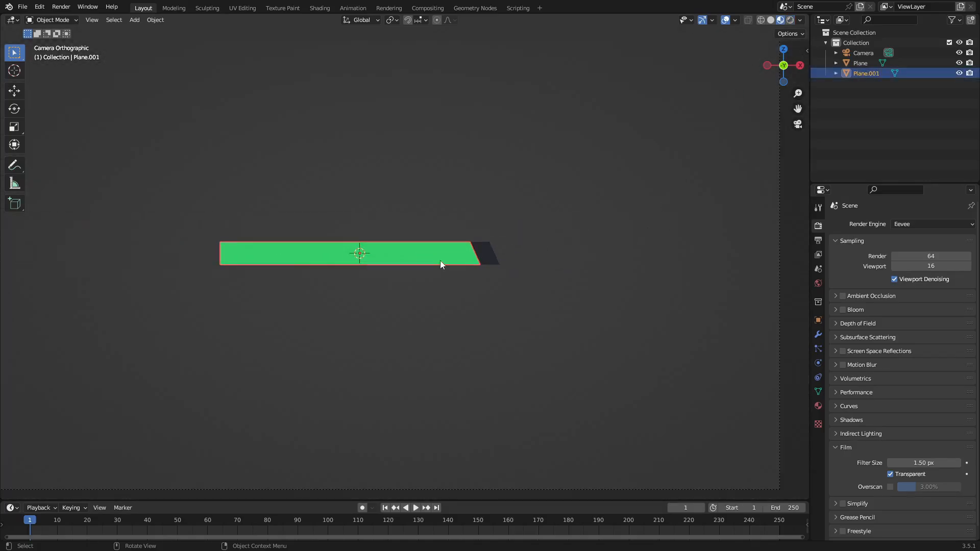
scroll(450, 263, up, 2)
key(Tab)
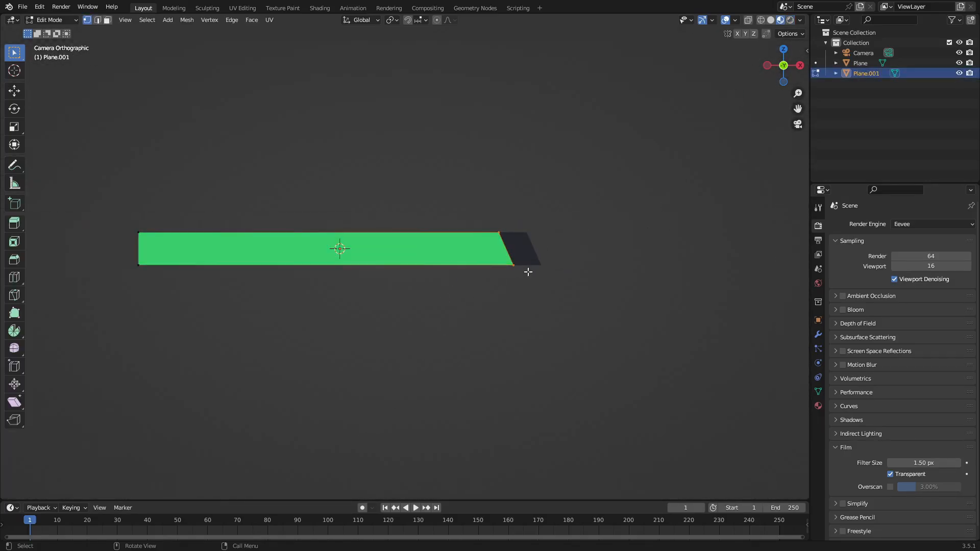
scroll(528, 272, up, 3)
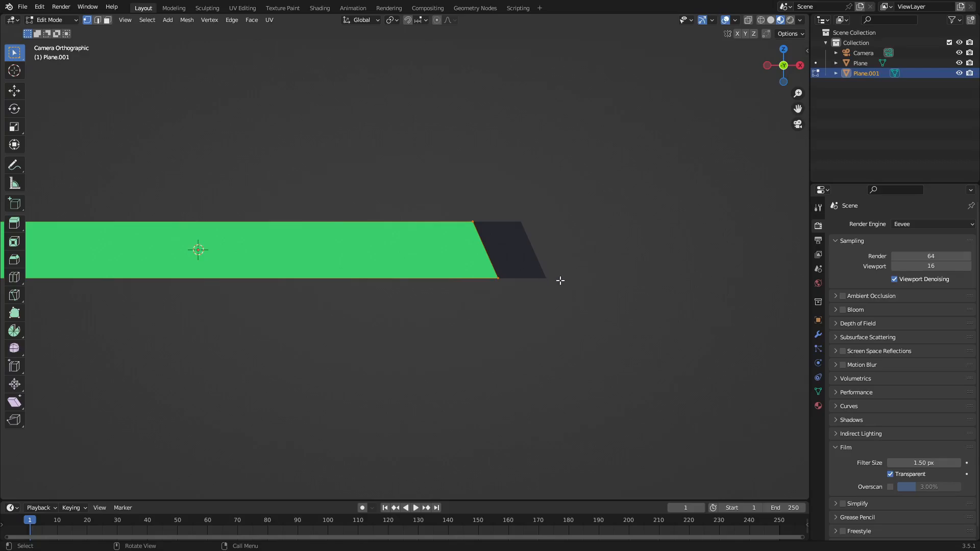
scroll(561, 280, up, 1)
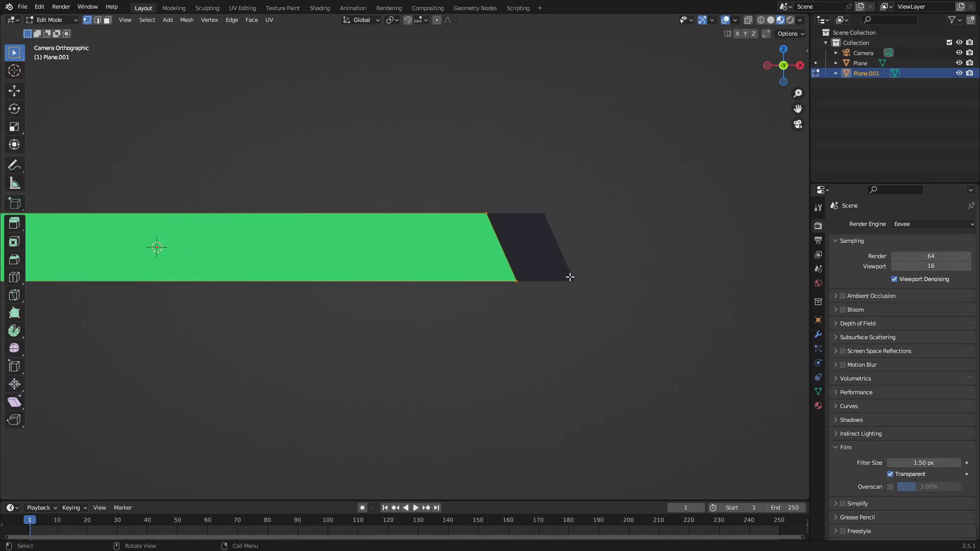
scroll(570, 277, up, 3)
shift+middle_drag(613, 265, 479, 278)
key(Tab)
key(Tab)
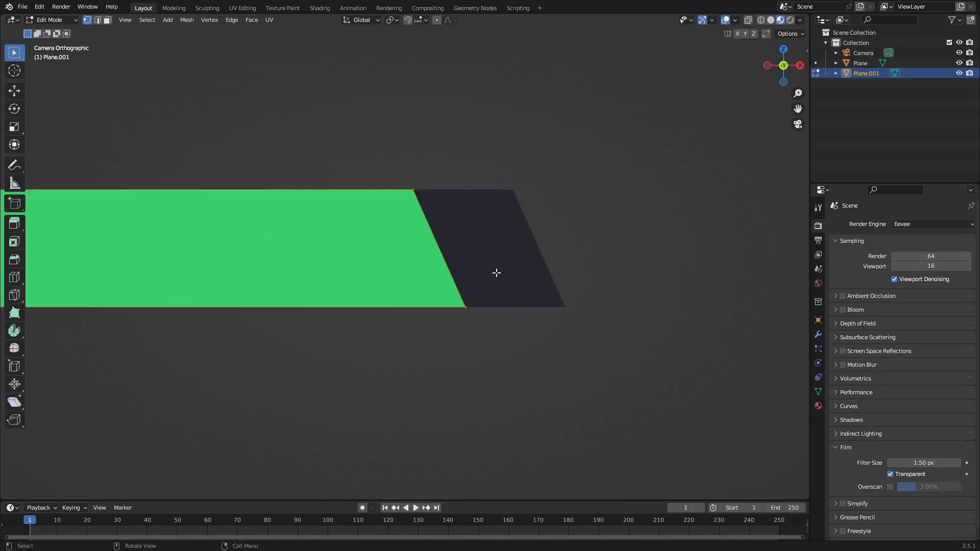
Try to move the front bar's slanted end about 0.13 m along X toward the rear bar's end.
key(g)
key(x)
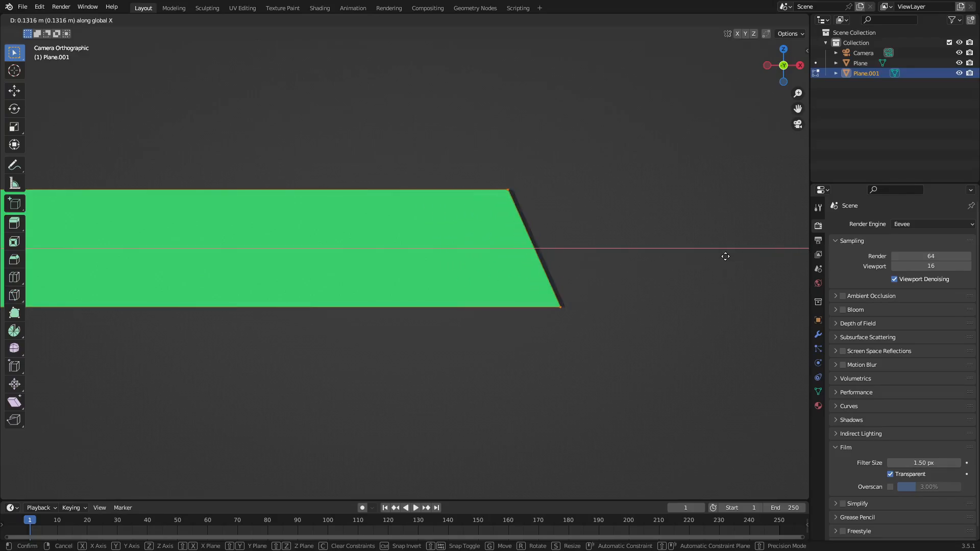
click(725, 256)
Move the front bar's slanted end about 0.14 m along X and nudge it flush with the rear bar's end.
scroll(571, 234, up, 5)
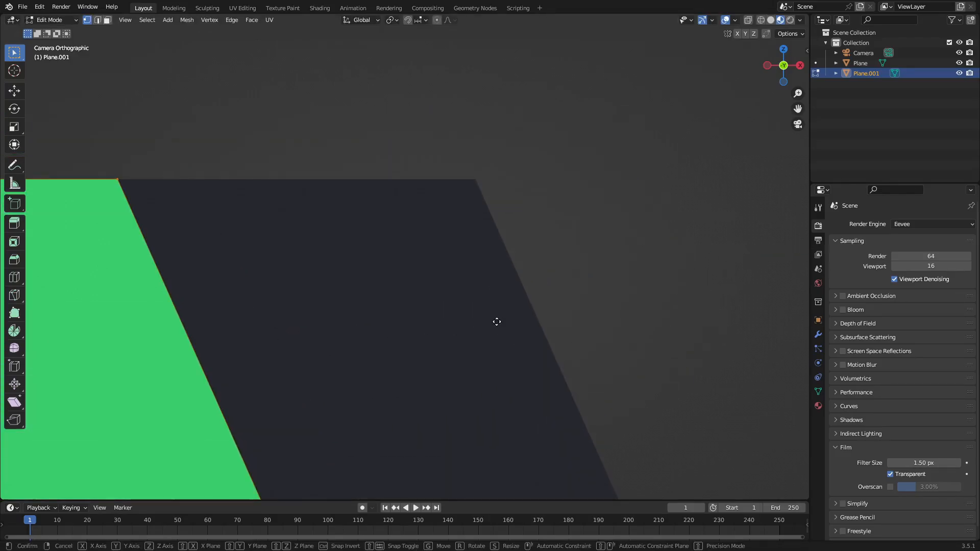
key(x)
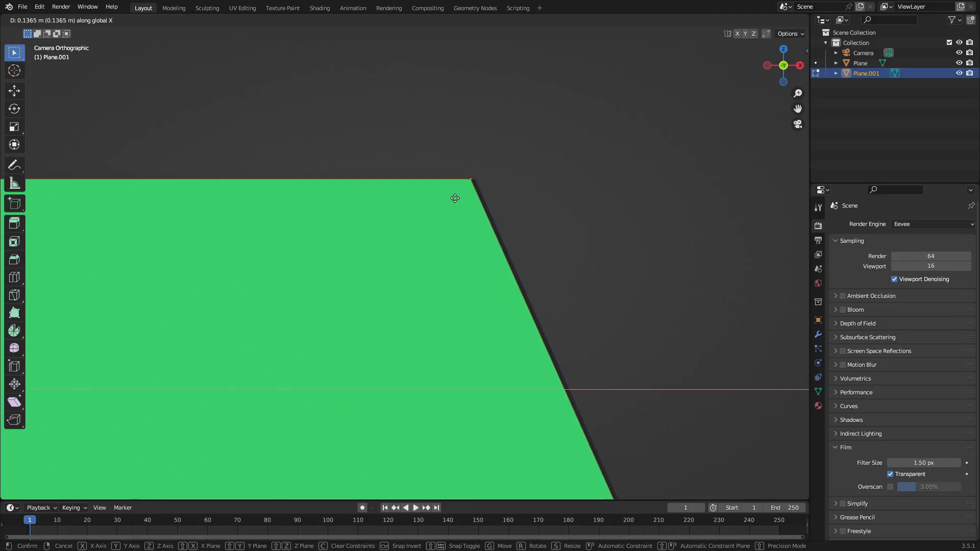
click(477, 201)
shift+middle_drag(521, 274, 310, 263)
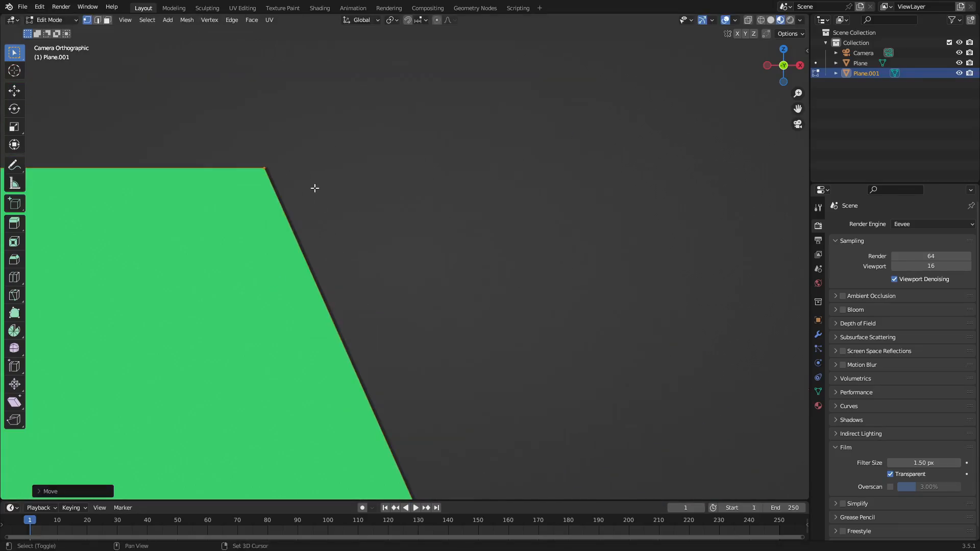
shift+middle_drag(314, 189, 478, 217)
key(g)
key(x)
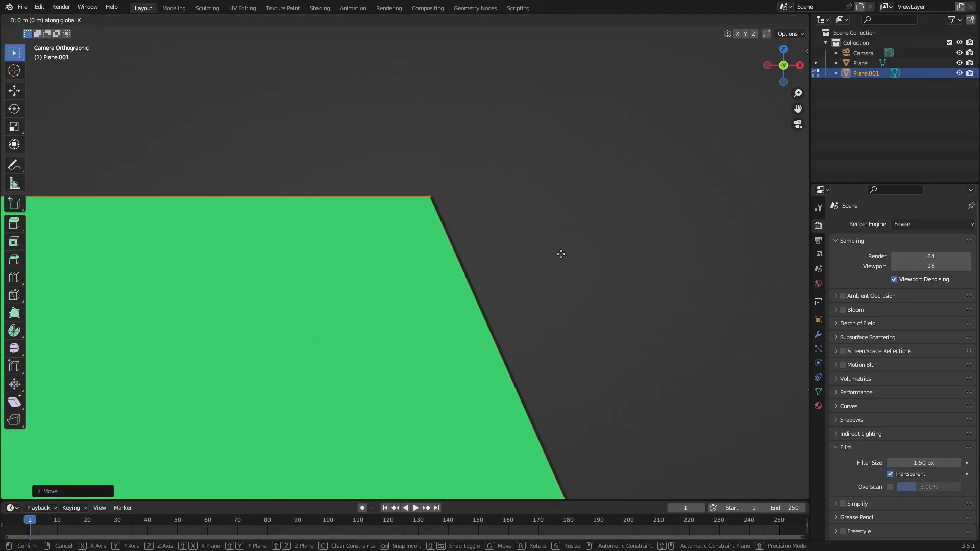
click(593, 250)
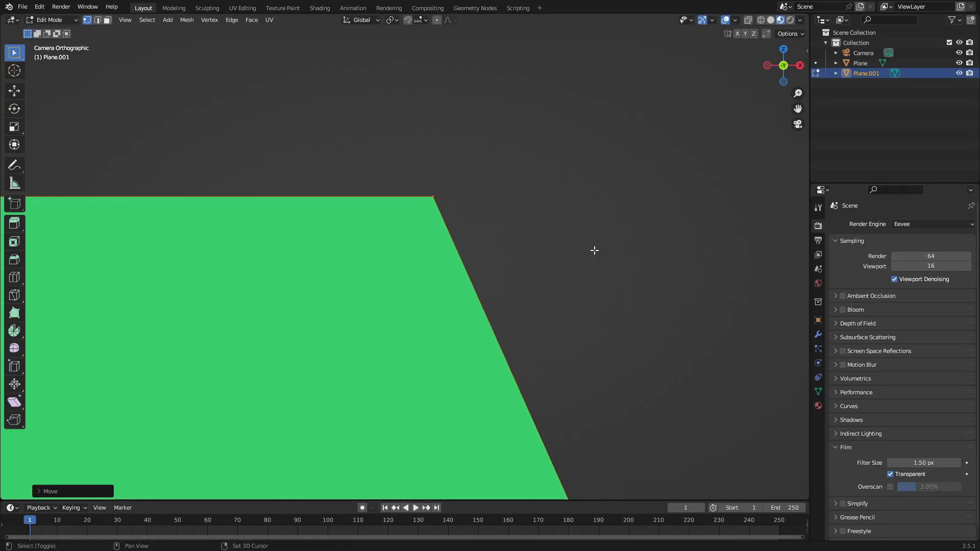
key(Tab)
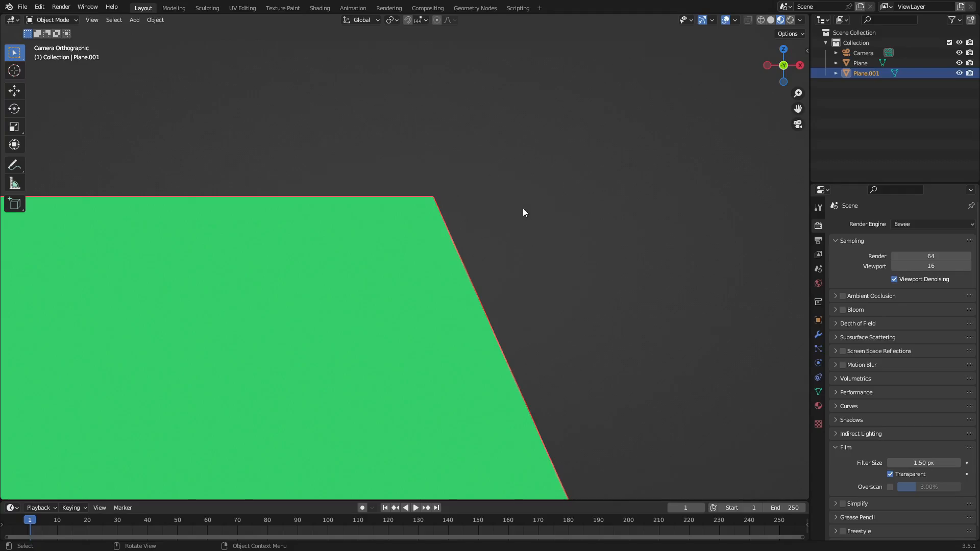
Move the whole front bar along Y until it sits just in front of the rear bar.
middle_drag(523, 209, 427, 283)
key(Tab)
key(g)
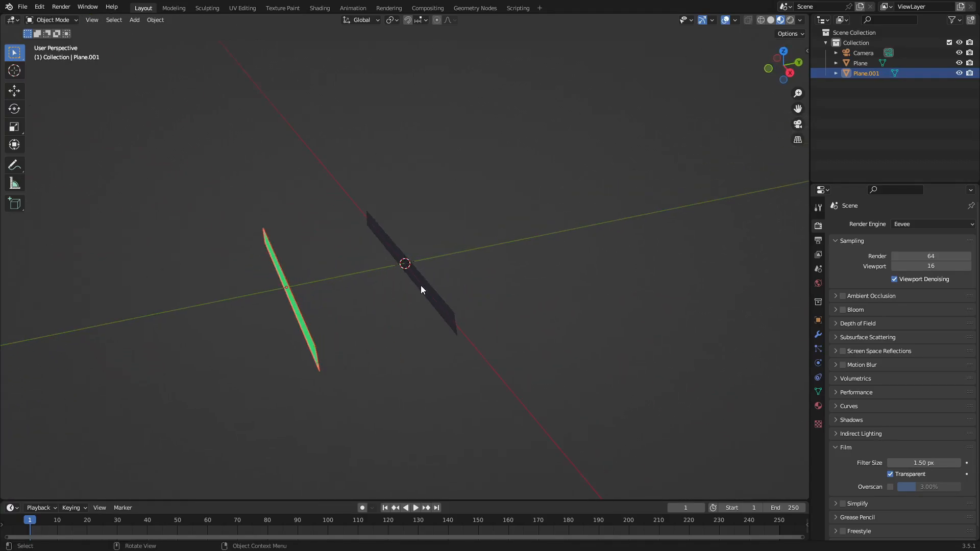
key(y)
click(533, 247)
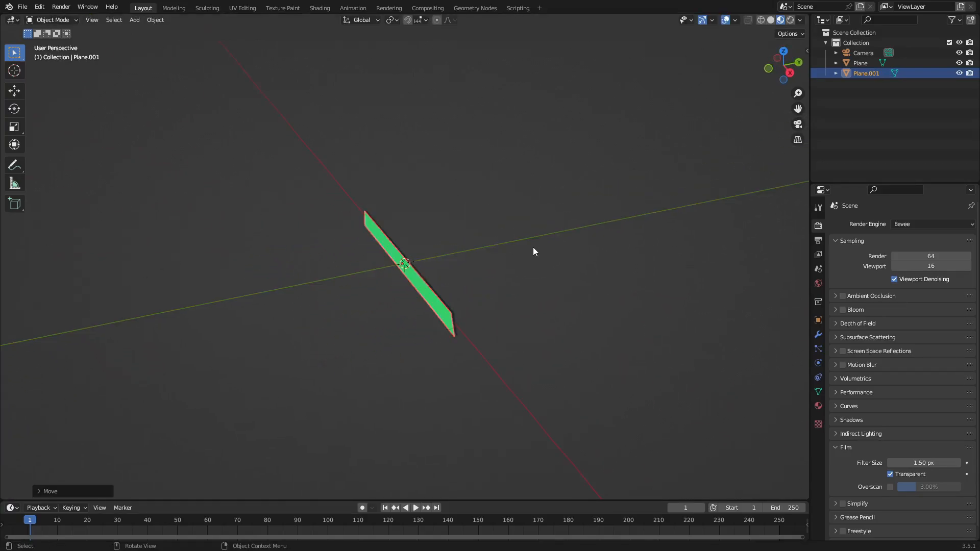
In front view, move the front bar's slanted end back about 0.01 m along X to expose a thin dark strip.
middle_drag(532, 248, 495, 244)
key(KP_1)
scroll(592, 249, up, 5)
key(Tab)
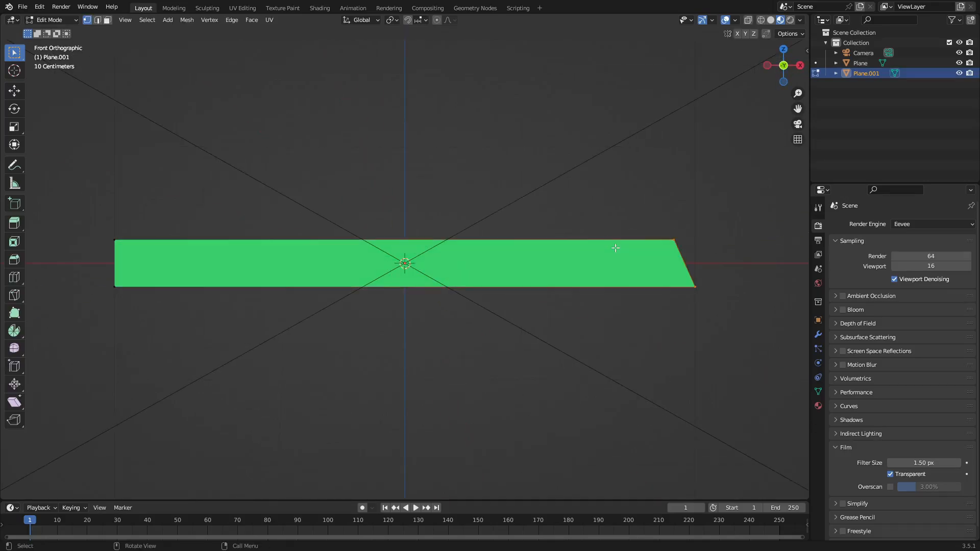
shift+middle_drag(615, 247, 416, 236)
scroll(510, 250, up, 6)
scroll(580, 261, up, 2)
key(g)
key(x)
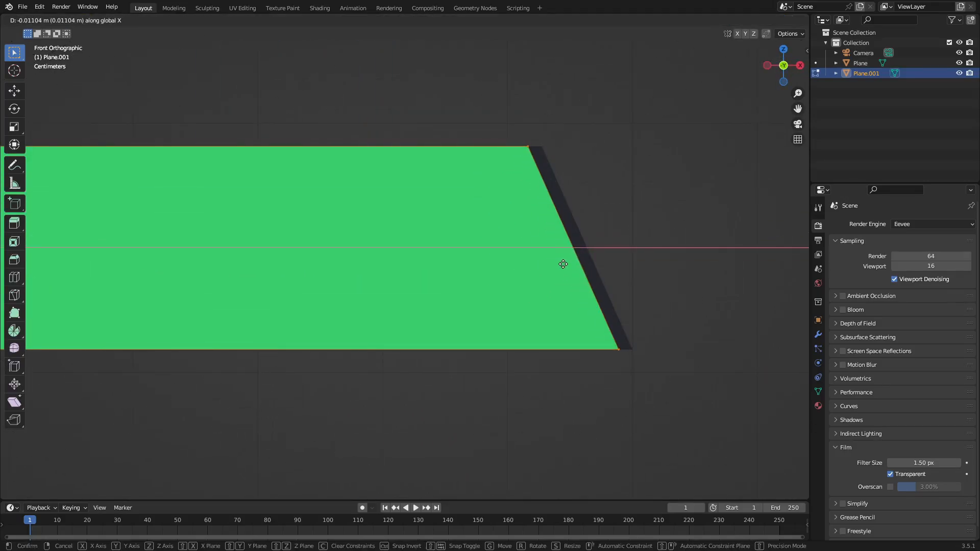
click(562, 265)
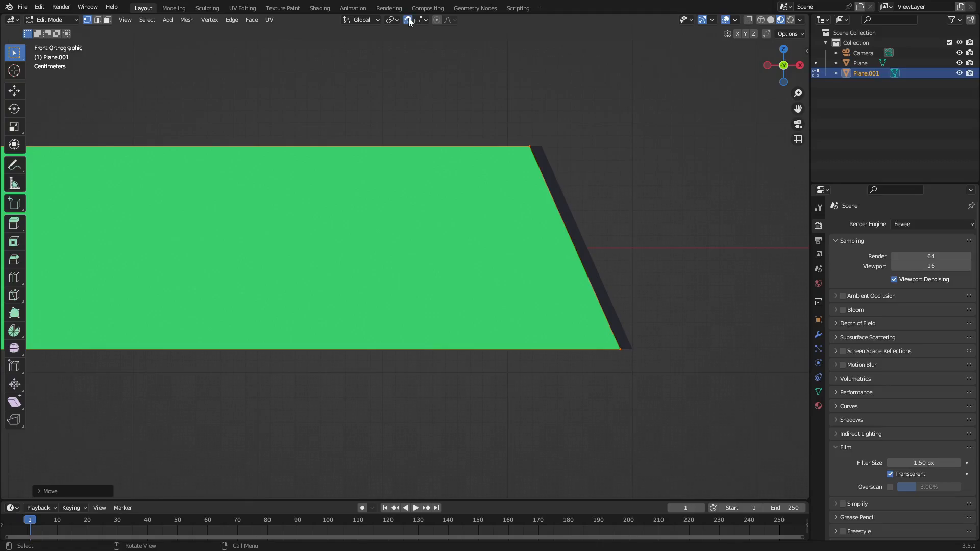
Move the front bar's slanted end about 0.009 m along X until it nearly meets the rear bar's edge.
key(g)
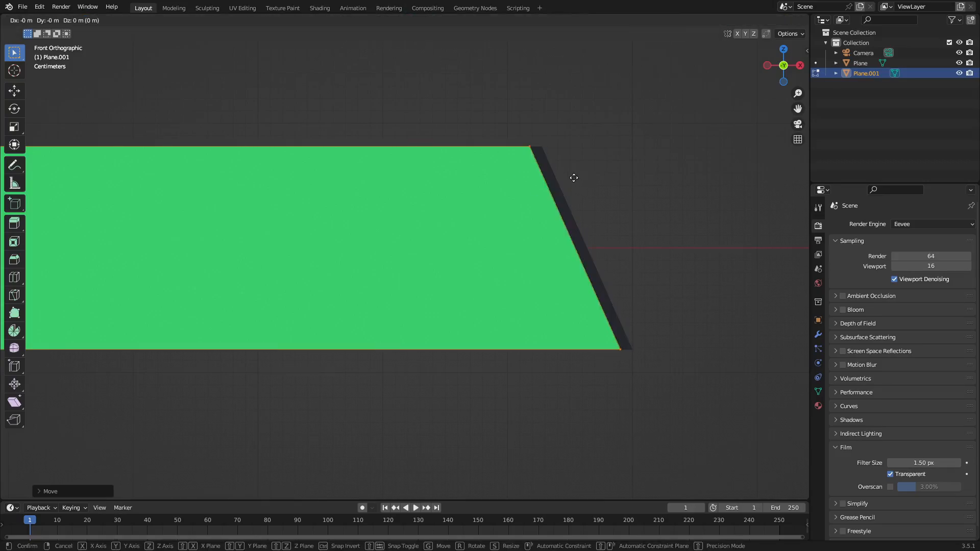
right_click(573, 177)
scroll(586, 171, up, 3)
shift+middle_drag(586, 170, 355, 244)
scroll(353, 132, up, 3)
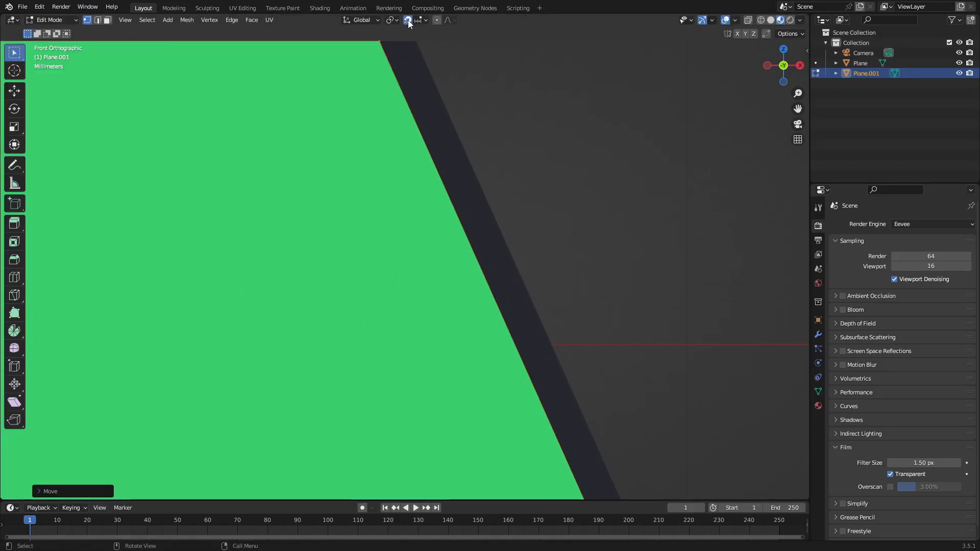
key(g)
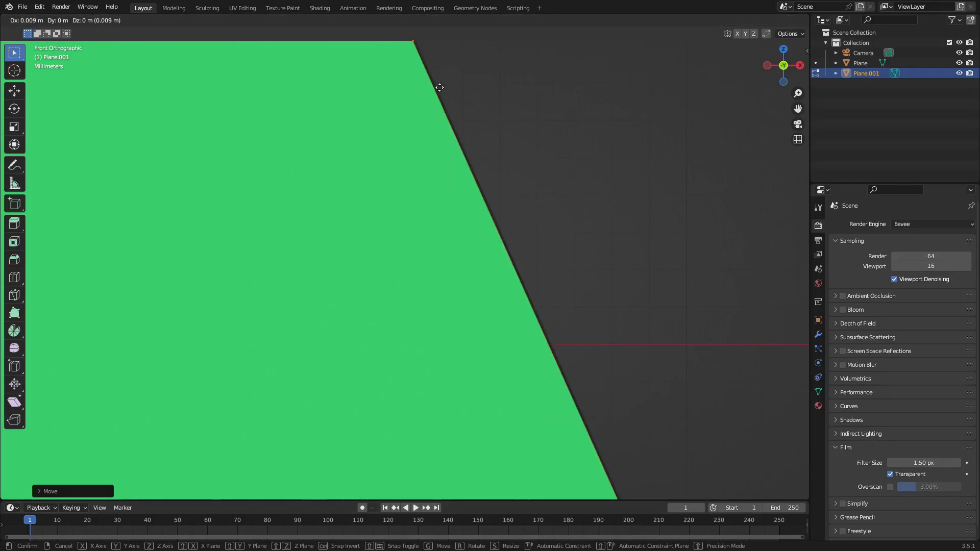
click(442, 87)
scroll(433, 72, down, 2)
key(Tab)
Select the front bar and move it along Y, closer to the rear bar.
middle_drag(454, 133, 407, 248)
click(399, 255)
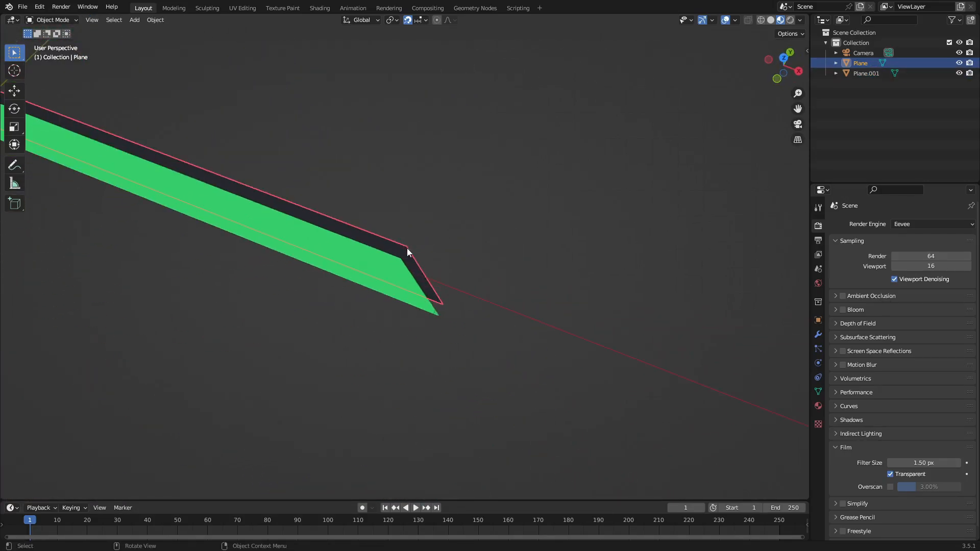
click(393, 282)
middle_drag(546, 254, 462, 221)
key(g)
key(y)
click(448, 220)
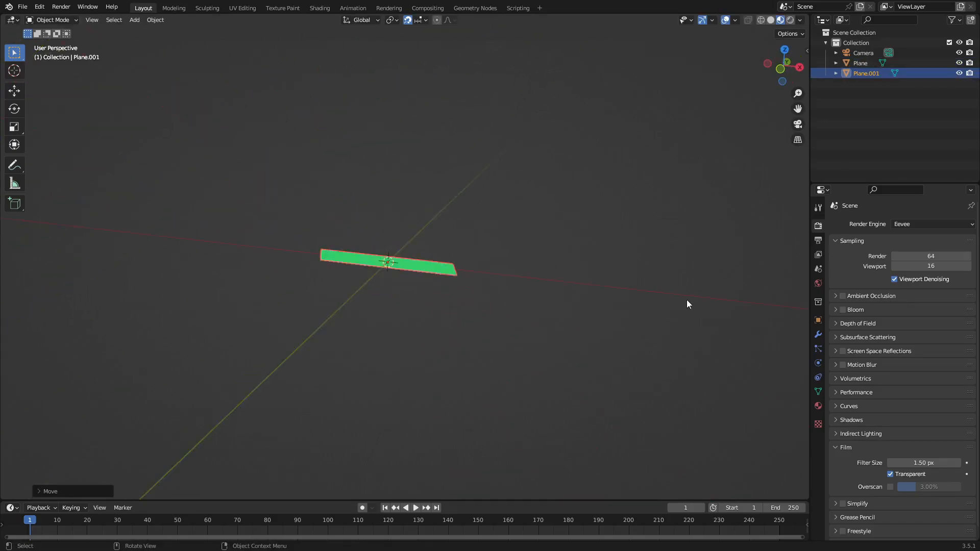
Switch to the camera view and add Basis and Key 1 shape keys to the front bar.
key(KP_0)
click(819, 390)
scroll(635, 348, down, 5)
shift+middle_drag(577, 322, 647, 195)
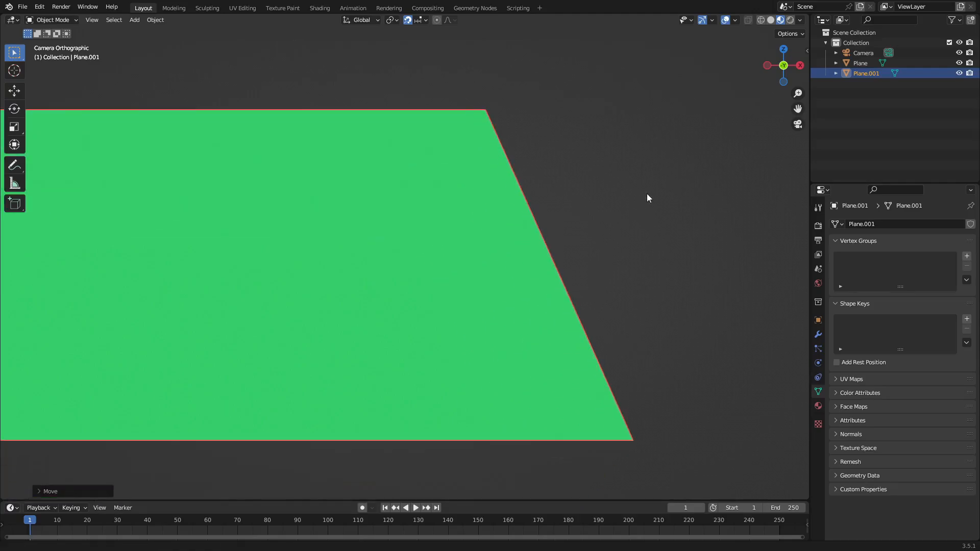
scroll(618, 242, down, 3)
shift+middle_drag(618, 246, 633, 277)
scroll(632, 277, up, 2)
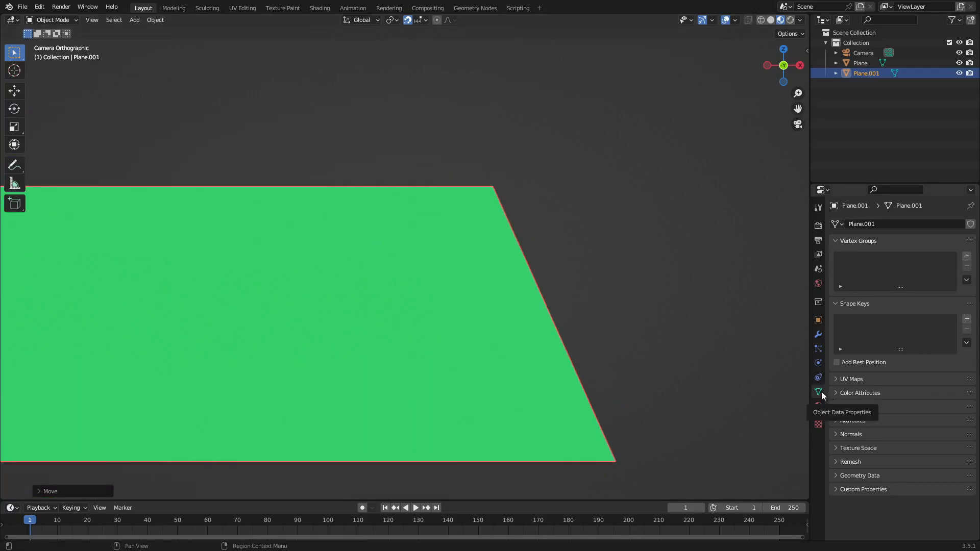
click(967, 320)
click(967, 320)
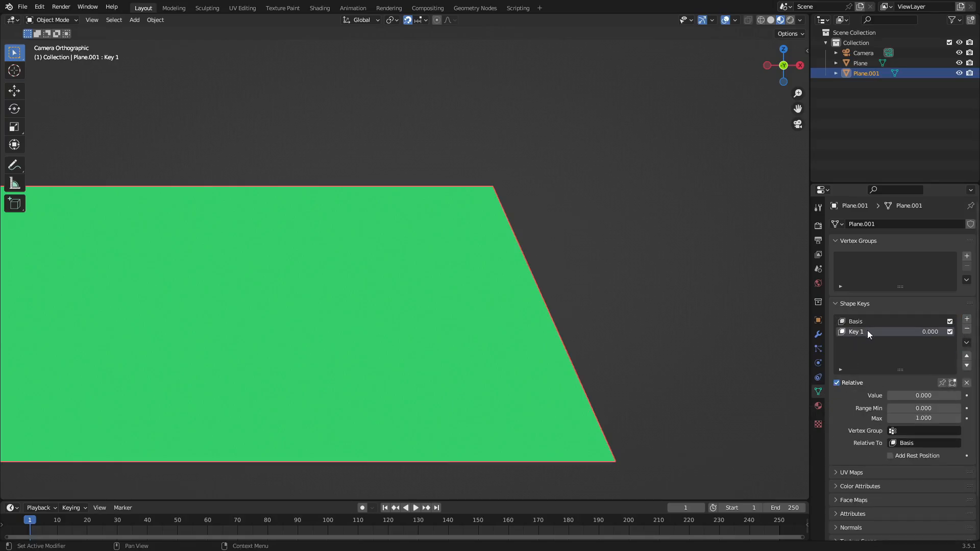
With Key 1 active, edit the front bar and move its slanted end vertices about 1.8 m along negative X, leaving a short green piece.
scroll(335, 252, down, 3)
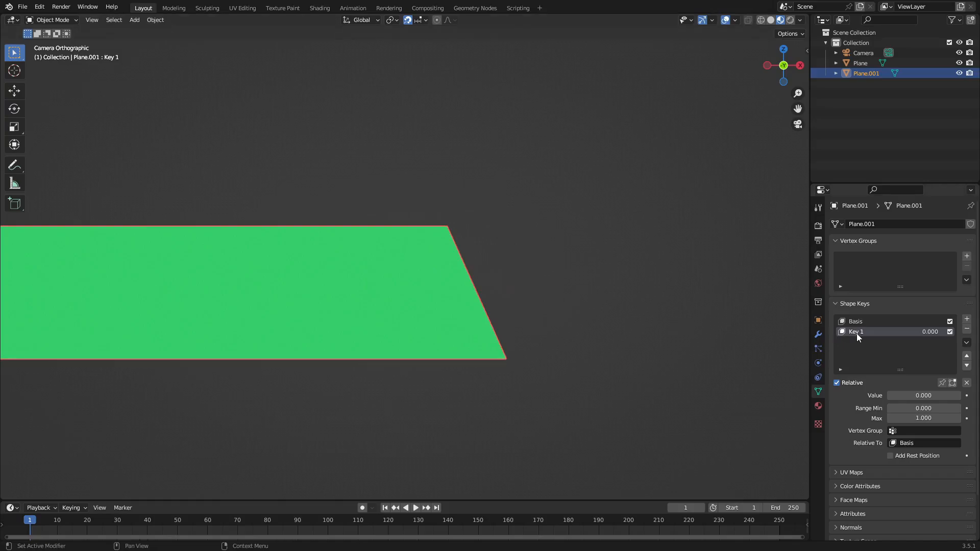
key(Tab)
scroll(424, 315, down, 4)
shift+middle_drag(398, 303, 596, 285)
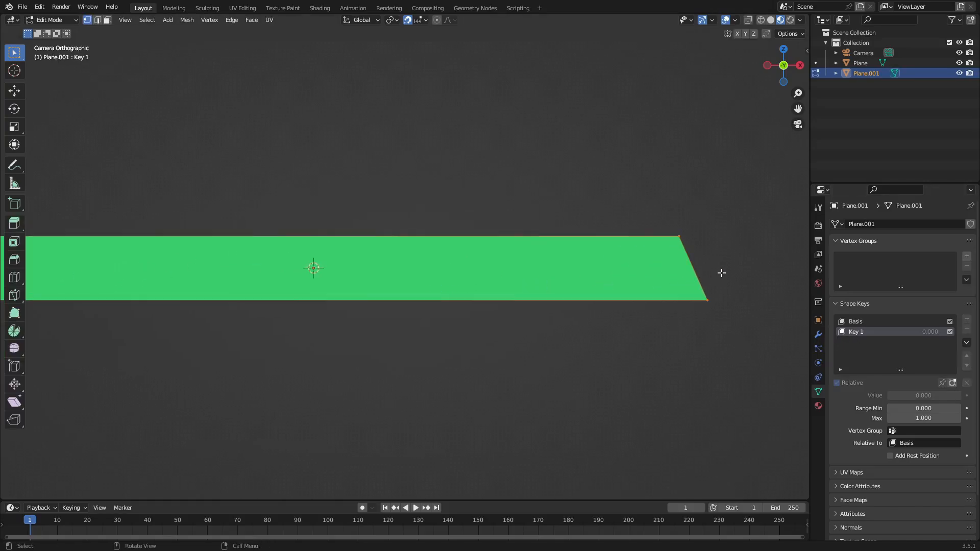
scroll(714, 278, down, 2)
key(b)
drag(670, 308, 566, 214)
drag(684, 355, 554, 207)
drag(684, 392, 518, 153)
key(g)
key(x)
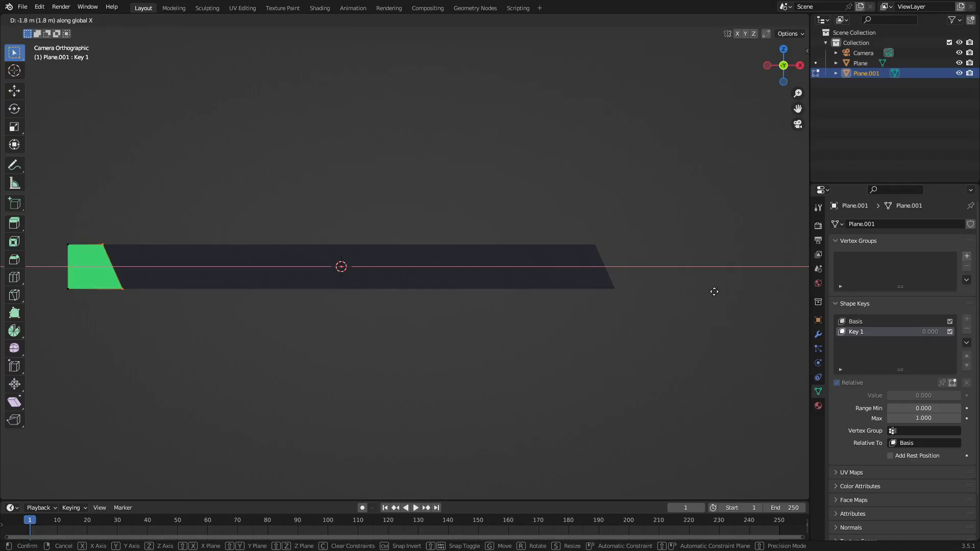
click(677, 291)
scroll(400, 243, up, 7)
shift+middle_drag(67, 264, 521, 287)
scroll(473, 194, up, 2)
click(476, 191)
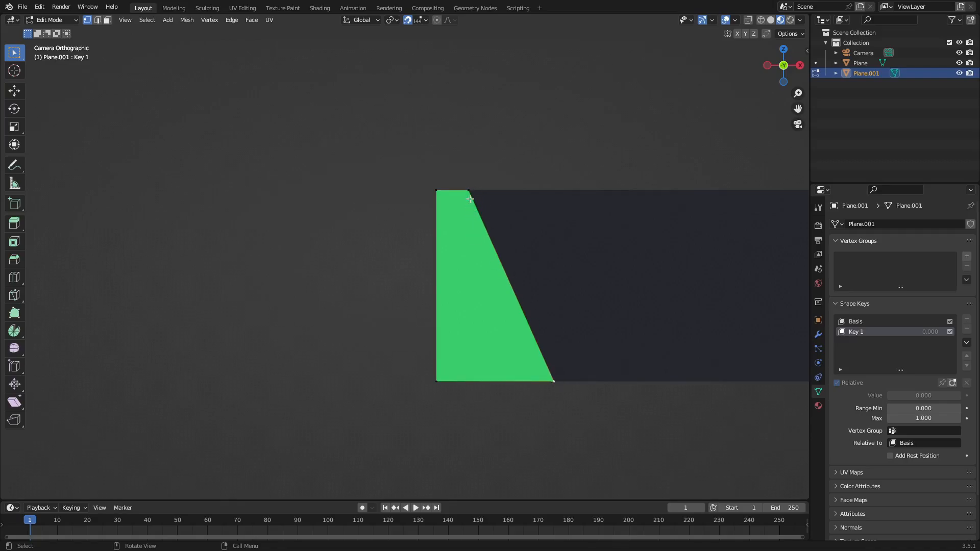
key(g)
key(x)
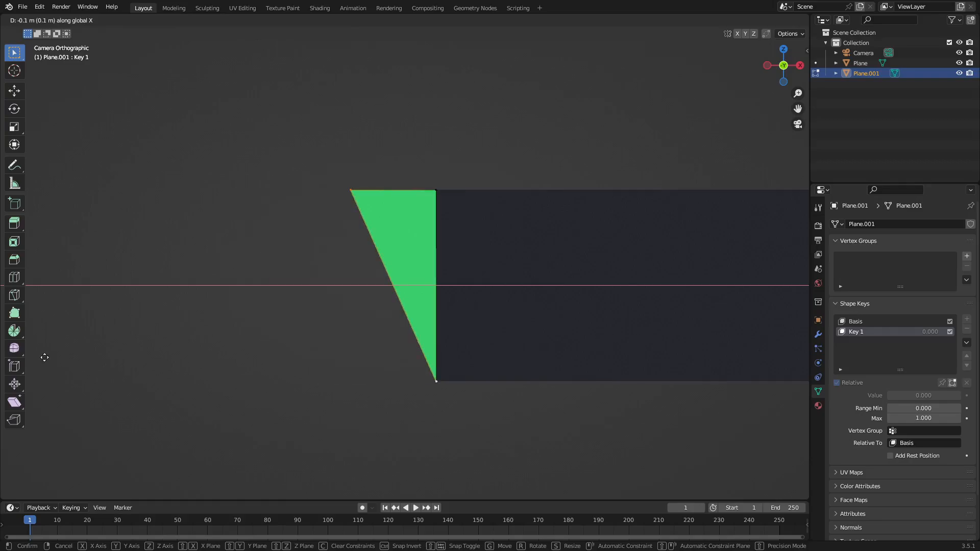
right_click(6, 311)
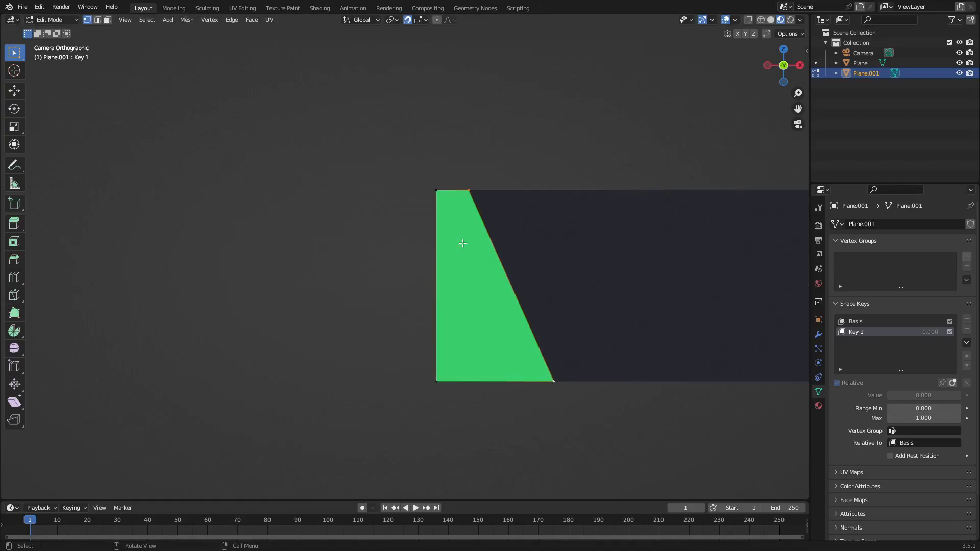
Return to Object Mode, set Key 1's value to 0 and keyframe it at frame 1.
key(Tab)
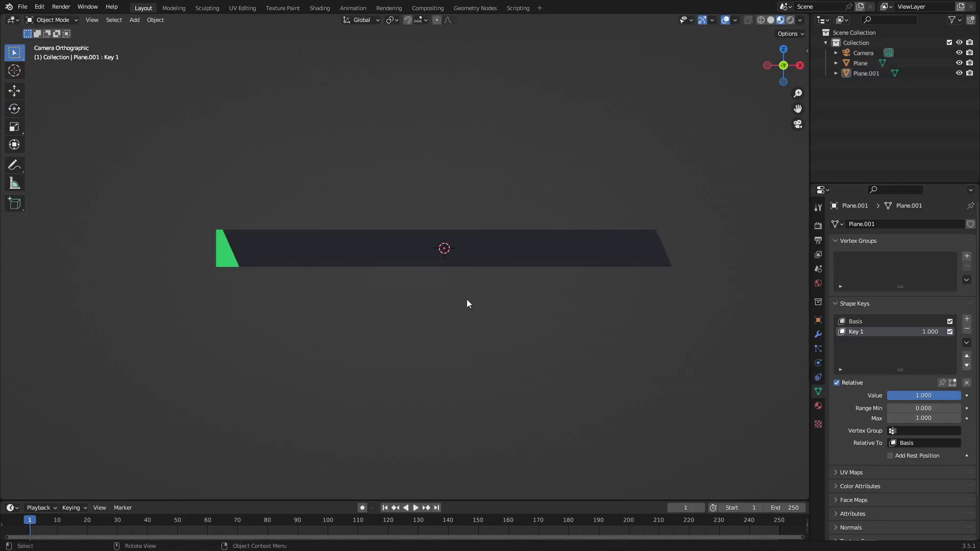
drag(495, 501, 495, 472)
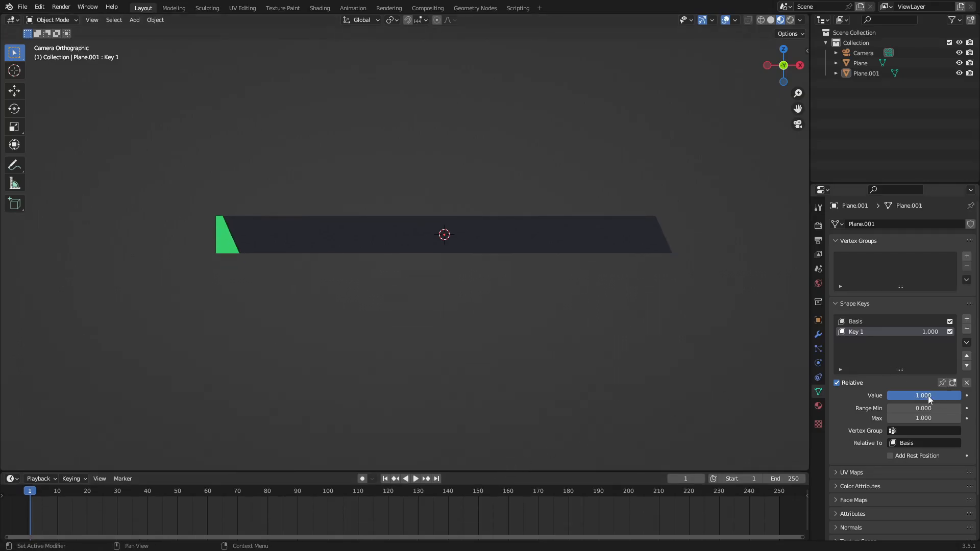
drag(928, 396, 863, 396)
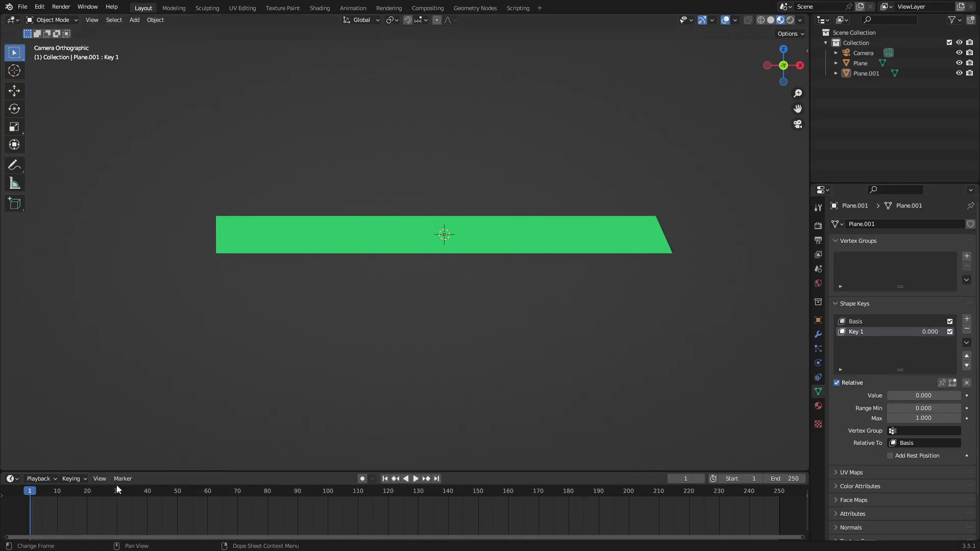
double_click(746, 478)
text(0)
key(Return)
key(i)
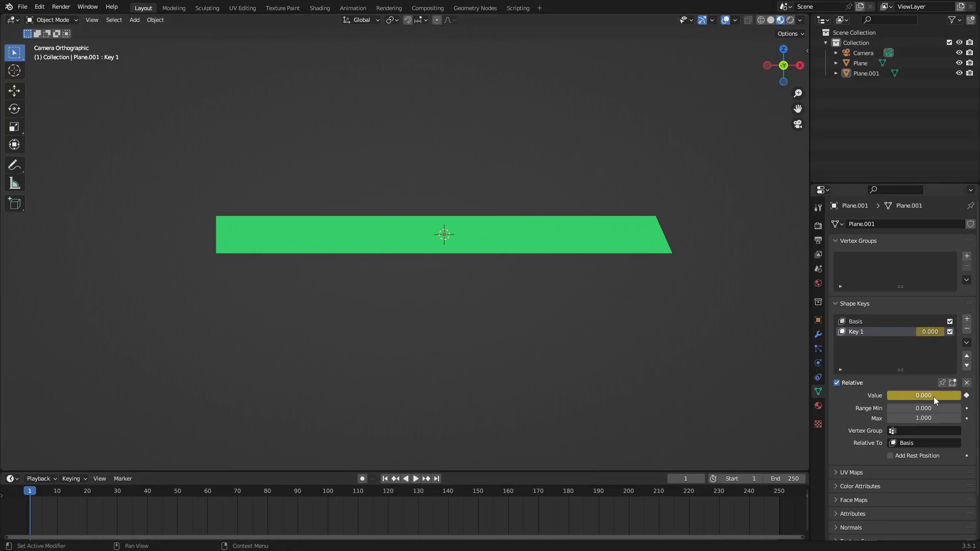
Keyframe Key 1 at value 1.000 on frame 50, and play the animation from frame 0.
click(178, 494)
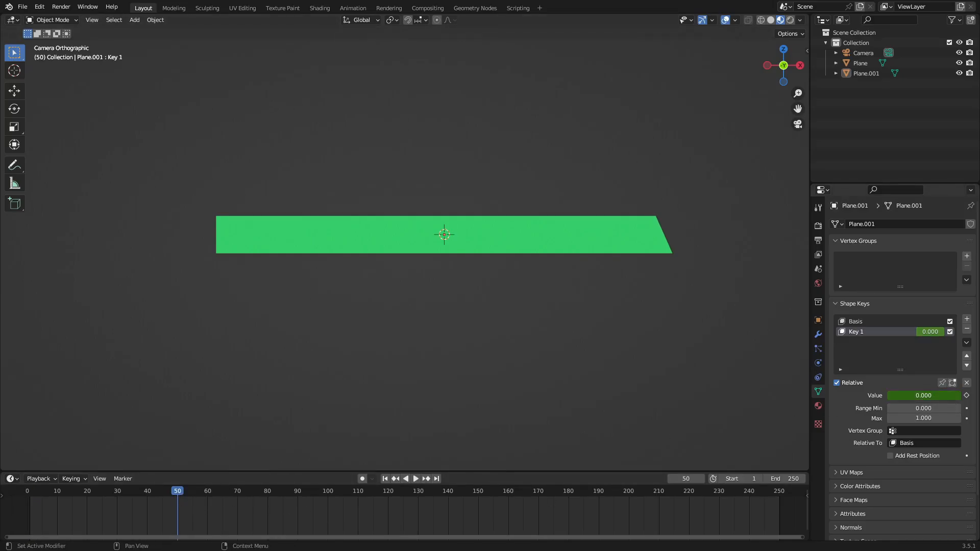
drag(947, 396, 963, 396)
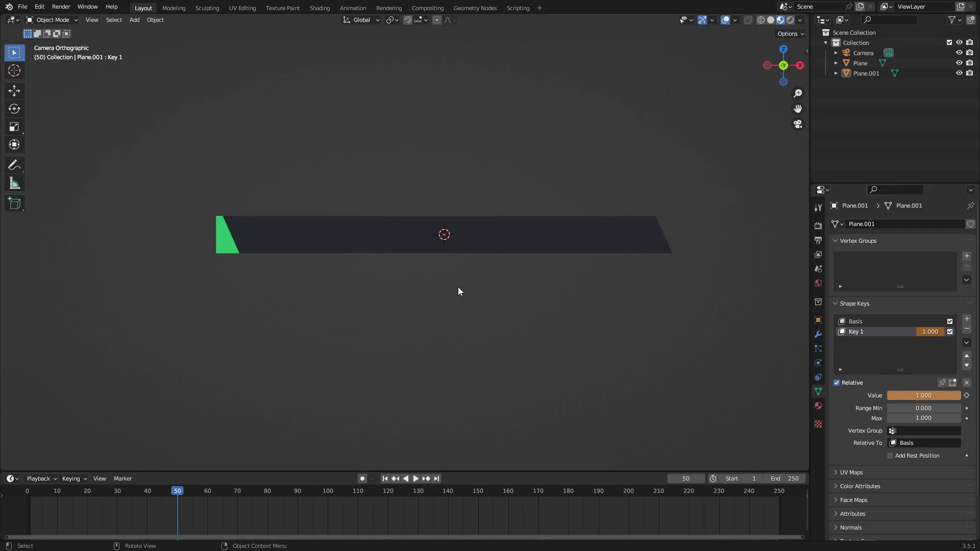
key(i)
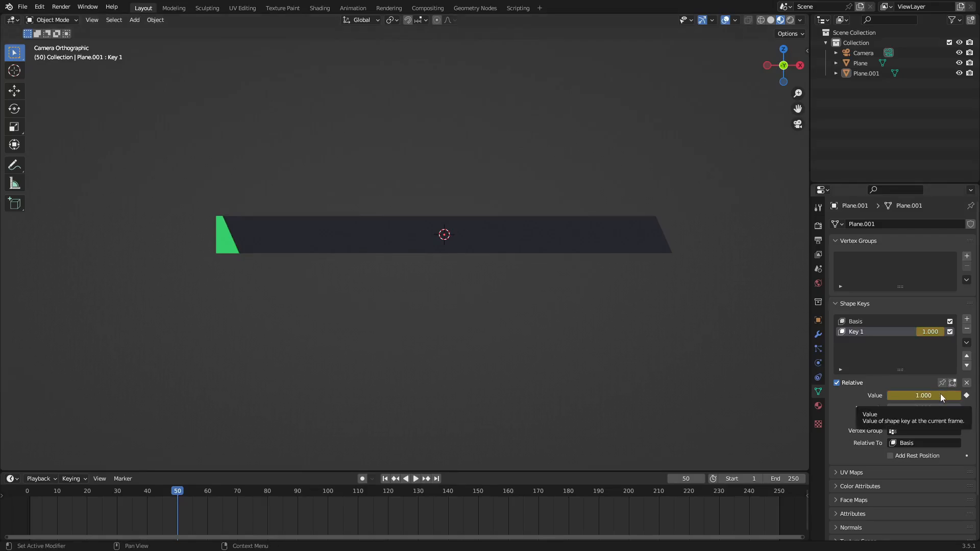
drag(186, 495, 26, 494)
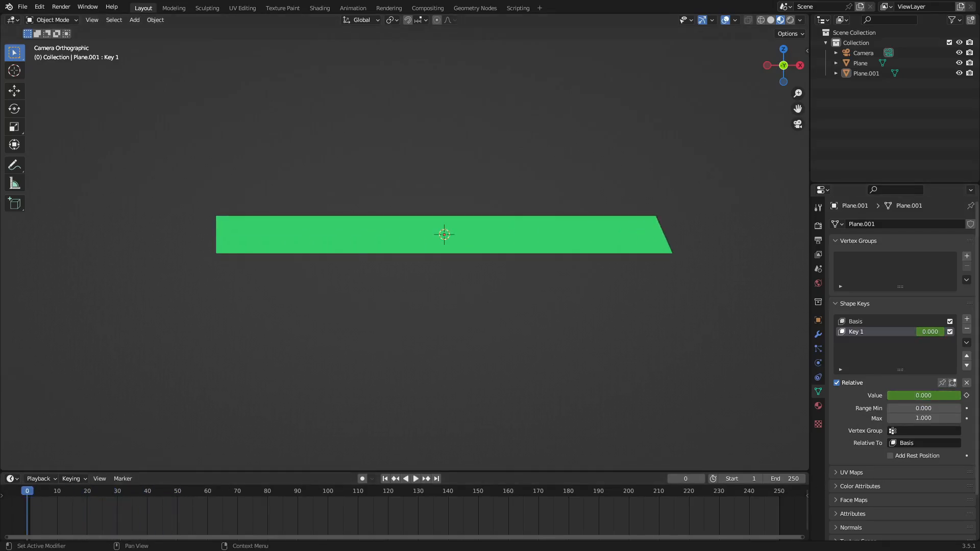
click(416, 479)
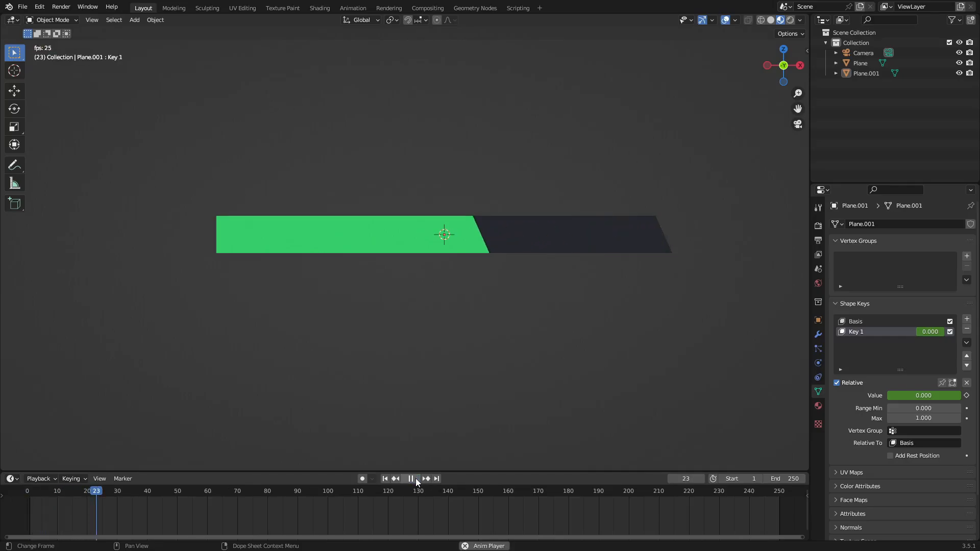
Set the output frame rate to 60 fps, replay the animation and return to the first frame.
click(819, 226)
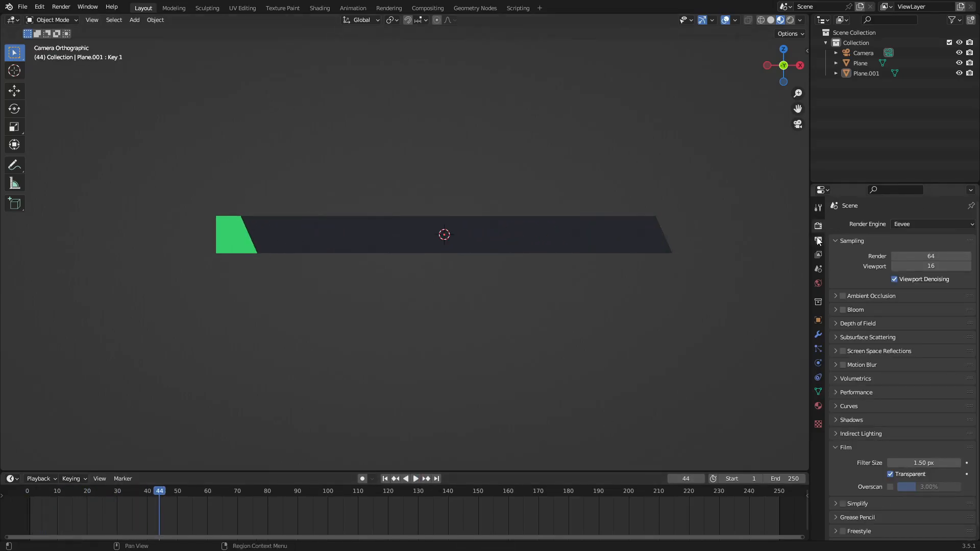
click(818, 240)
click(946, 317)
click(933, 400)
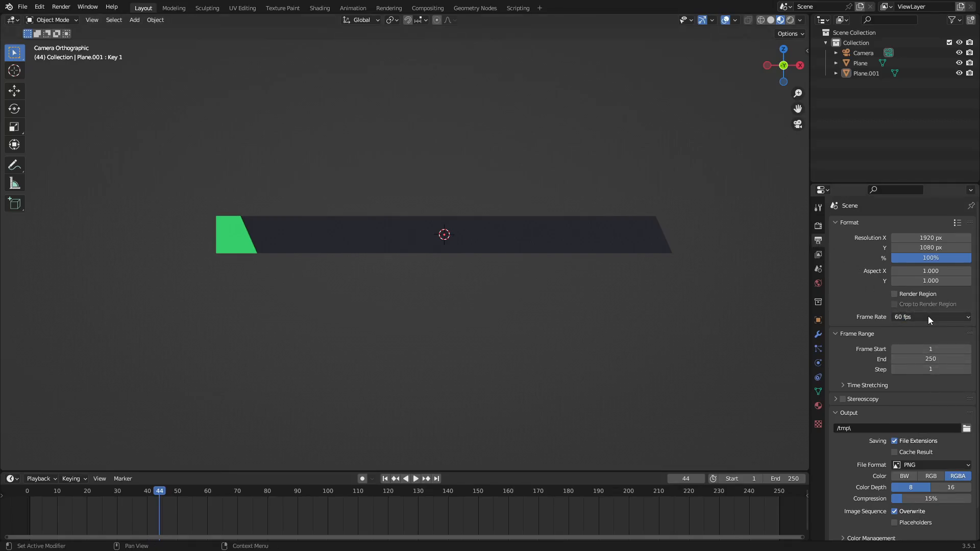
click(384, 479)
key(space)
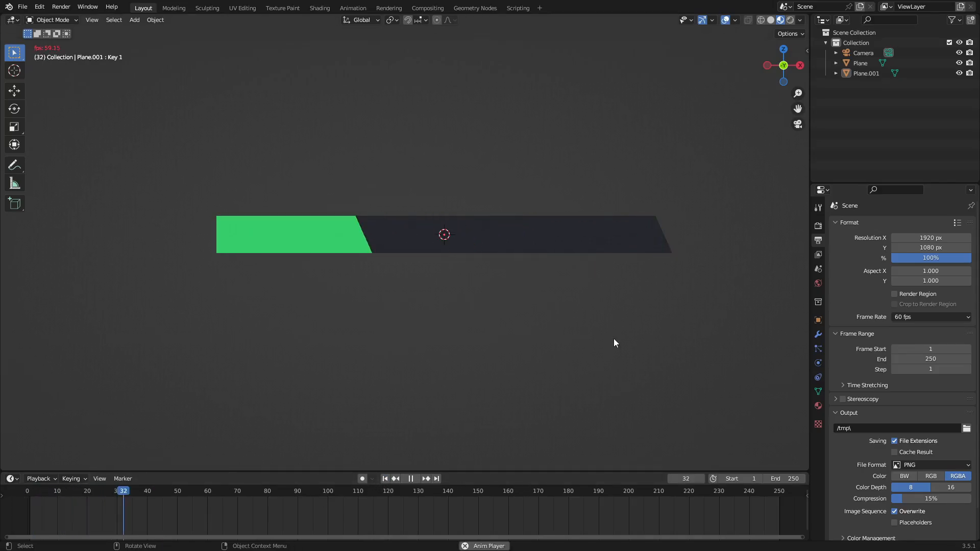
click(384, 479)
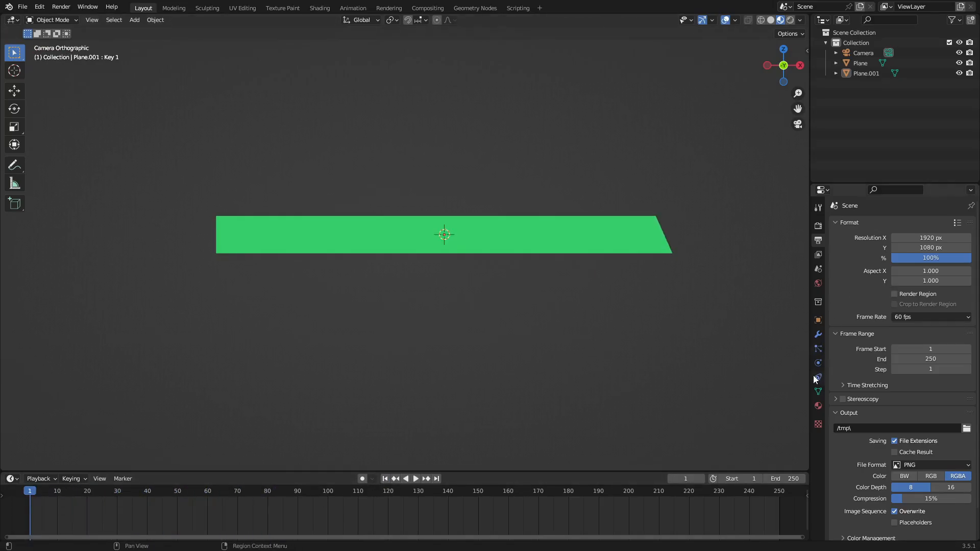
Select the front bar and duplicate its first shape key keyframe to frame 100.
click(818, 335)
ctrl+scroll(423, 521, up, 3)
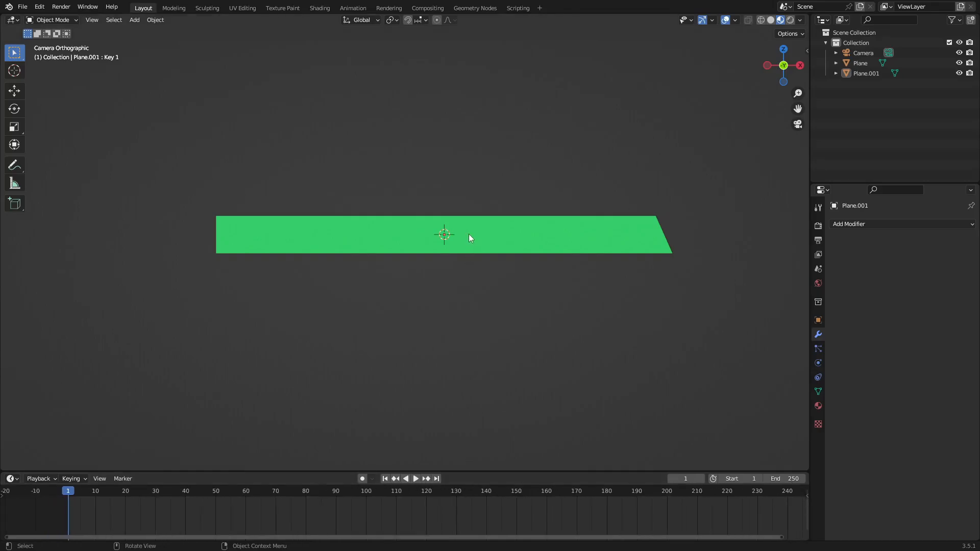
click(471, 234)
click(819, 390)
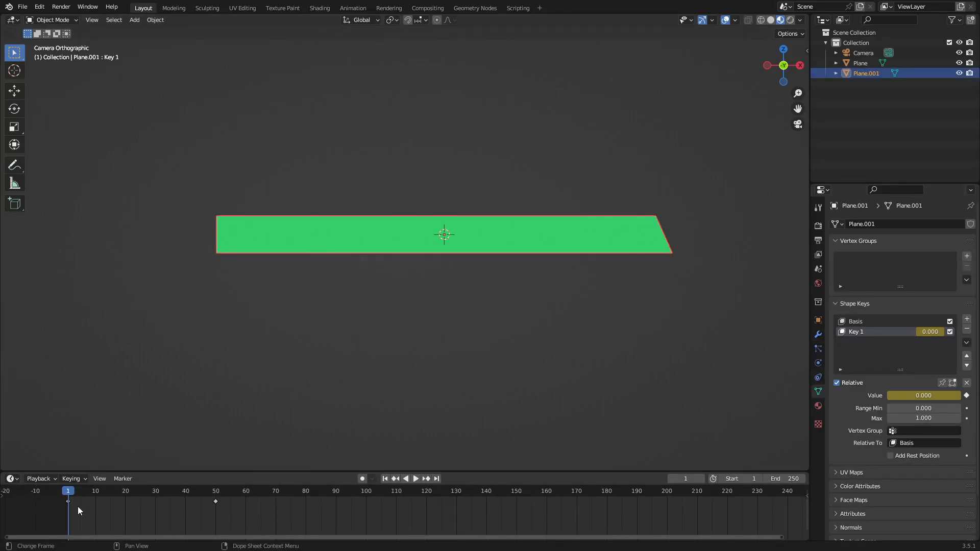
drag(115, 518, 35, 485)
key(g)
click(453, 524)
Set the timeline's end frame to 100, then play the looping bar animation and stop it.
click(791, 479)
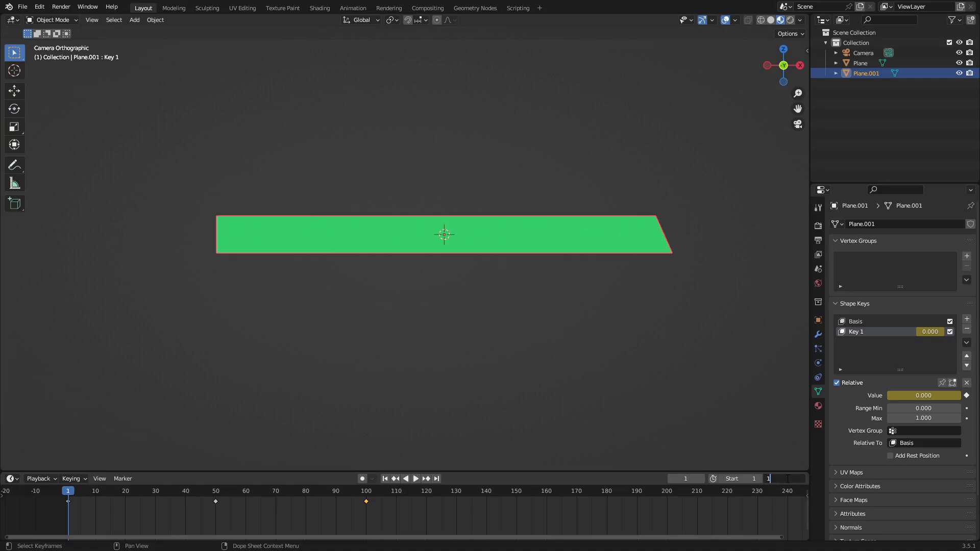
key(Return)
key(space)
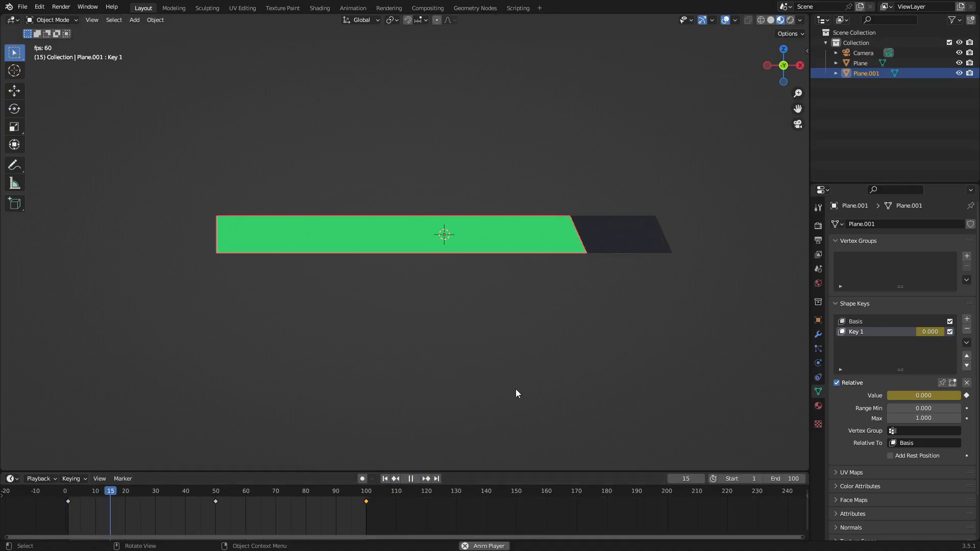
click(515, 389)
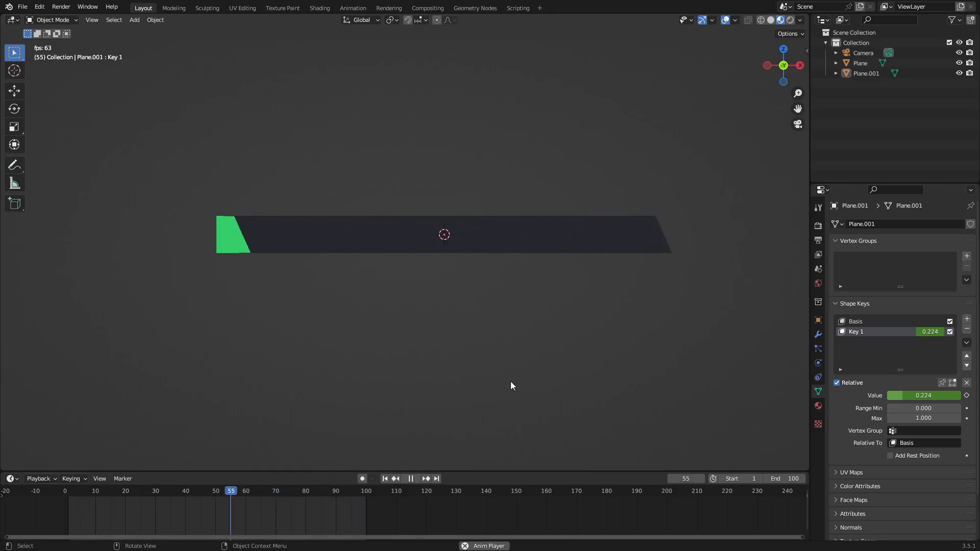
click(411, 480)
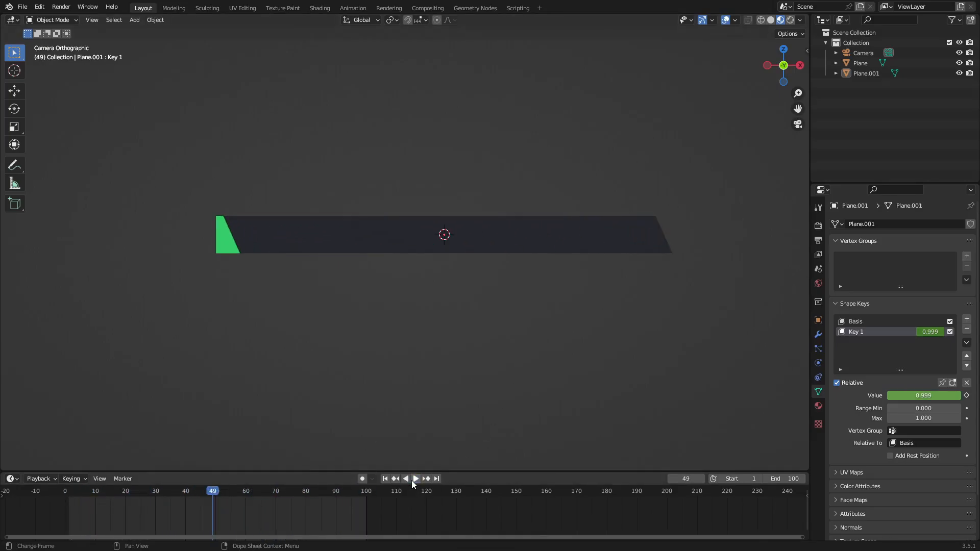
Select the front bar and keyframe its green emission color on frames 1 and 100.
click(235, 249)
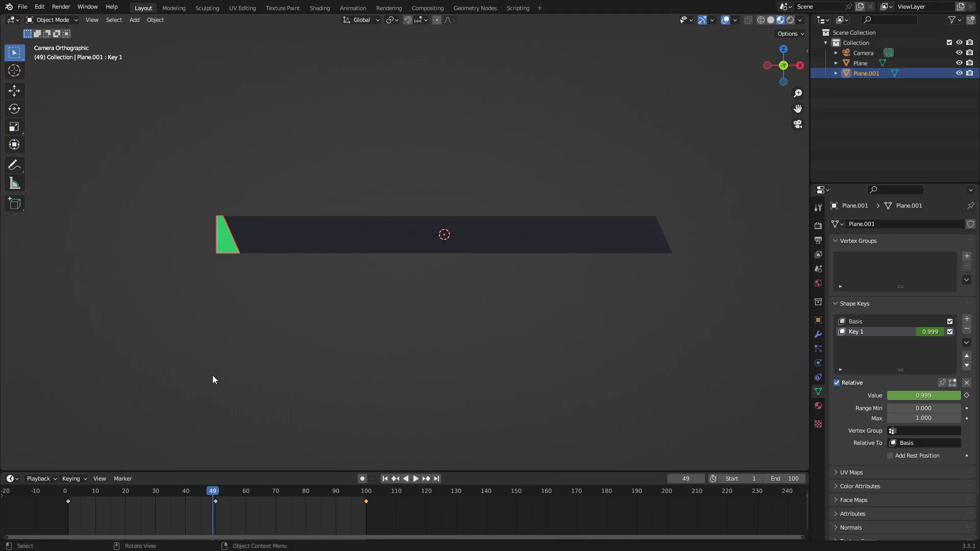
click(215, 491)
click(818, 406)
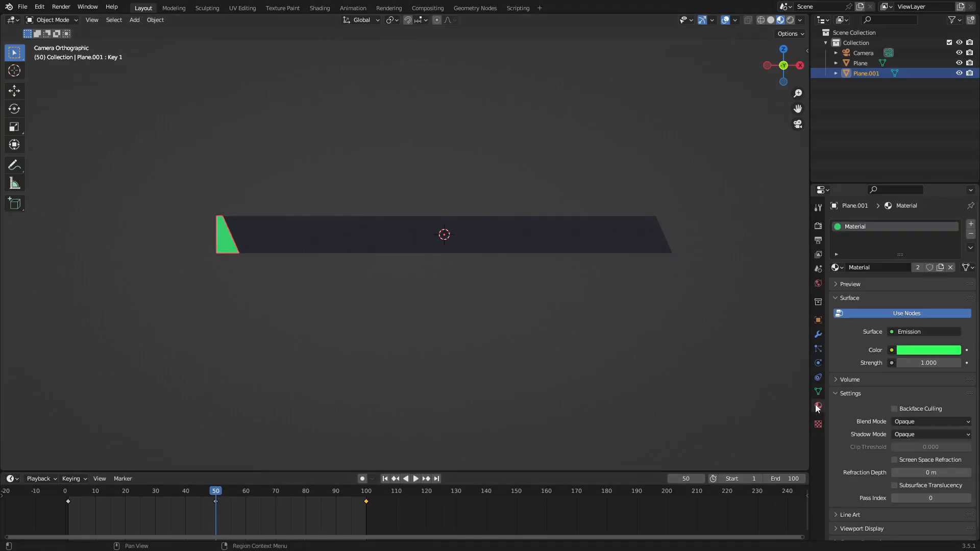
drag(221, 491, 216, 490)
click(385, 478)
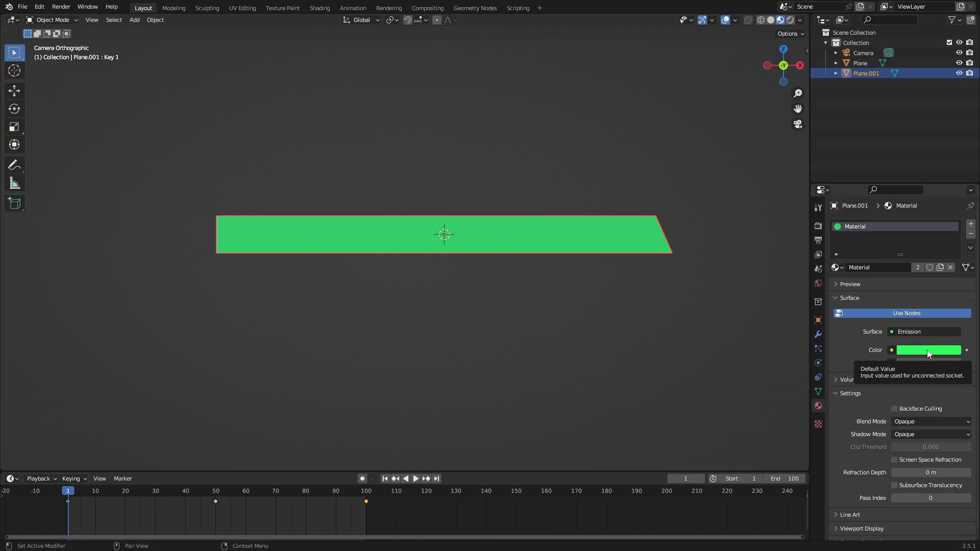
key(i)
click(436, 479)
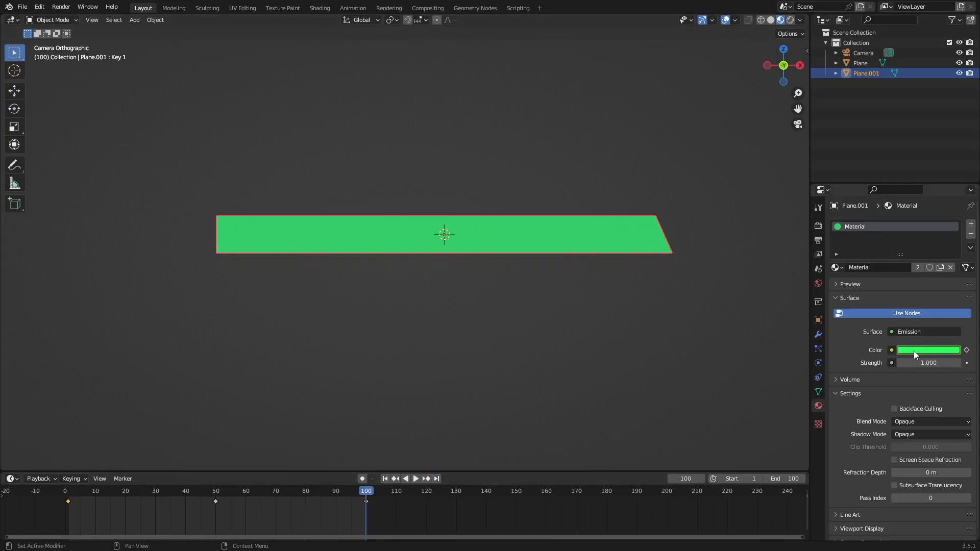
key(i)
Change the front bar's emission color to red on frame 50, keyframe it, and scrub through the color transition.
click(215, 491)
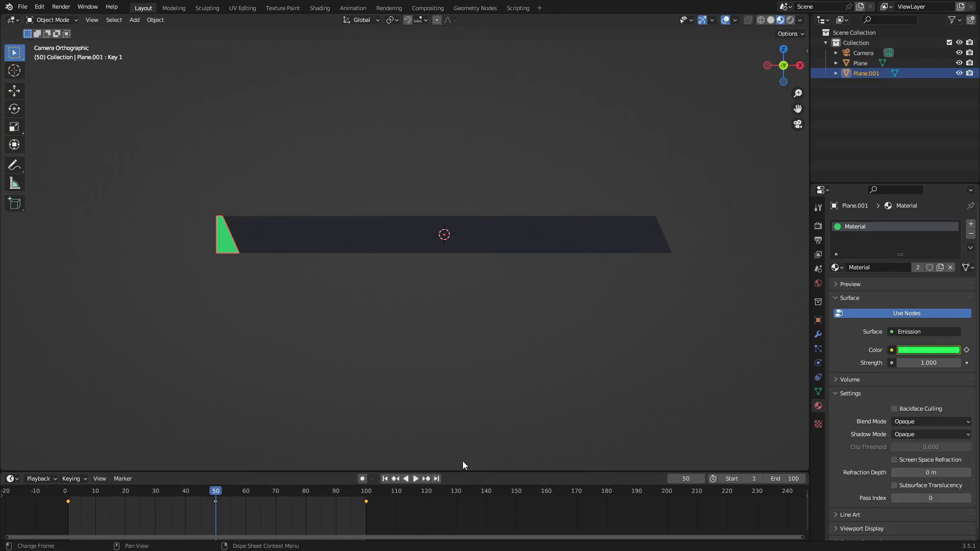
click(912, 351)
drag(905, 271, 911, 272)
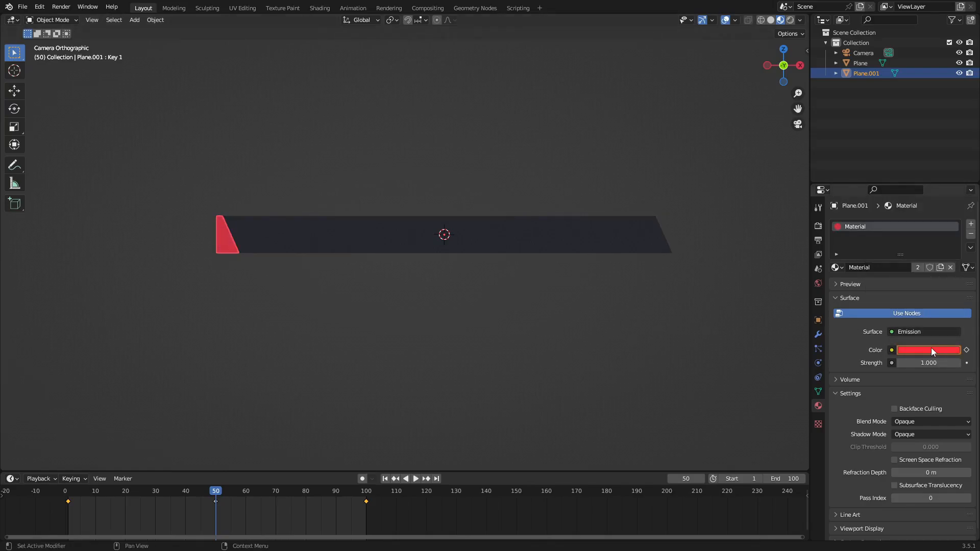
key(i)
drag(151, 492, 347, 493)
click(385, 479)
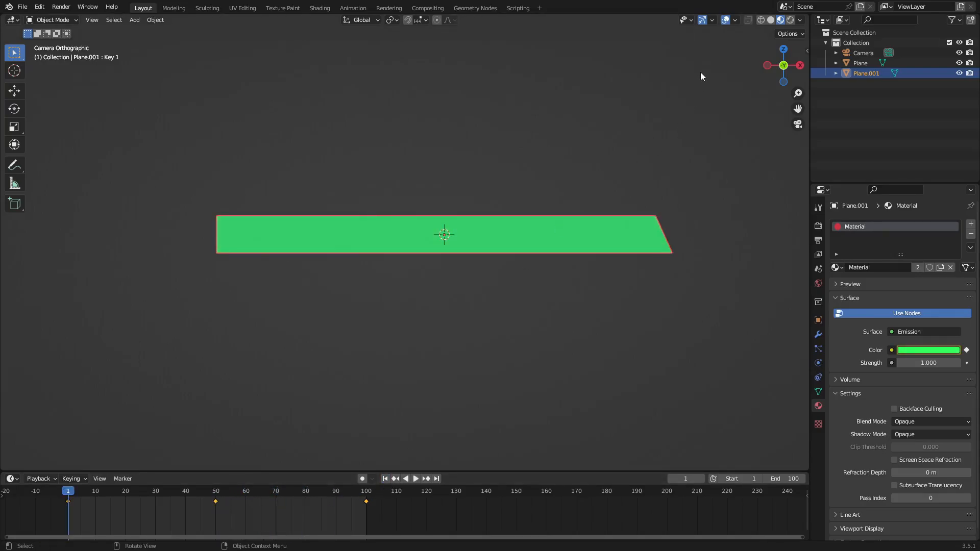
Hide the viewport overlays, then play the color-changing bar animation and stop it.
click(726, 21)
scroll(506, 280, down, 5)
scroll(497, 288, up, 2)
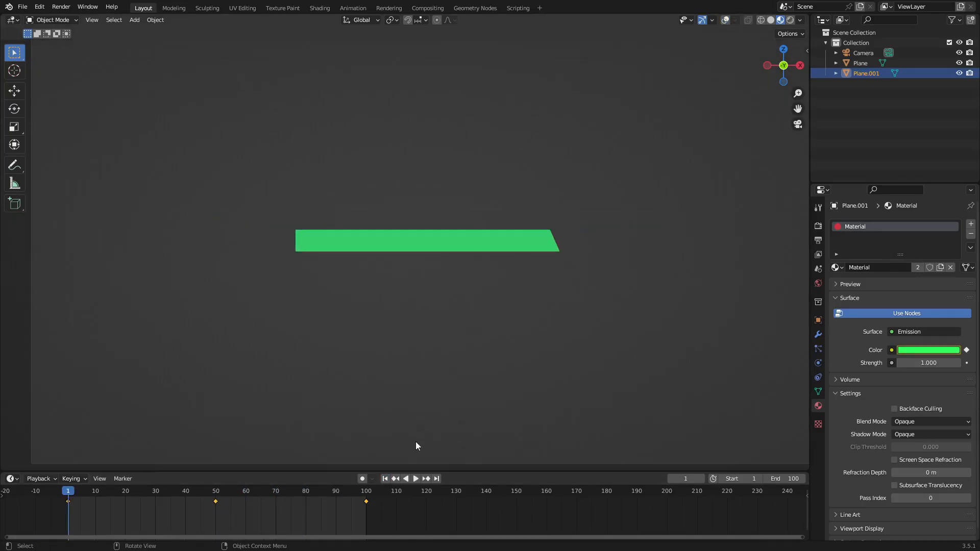
click(416, 480)
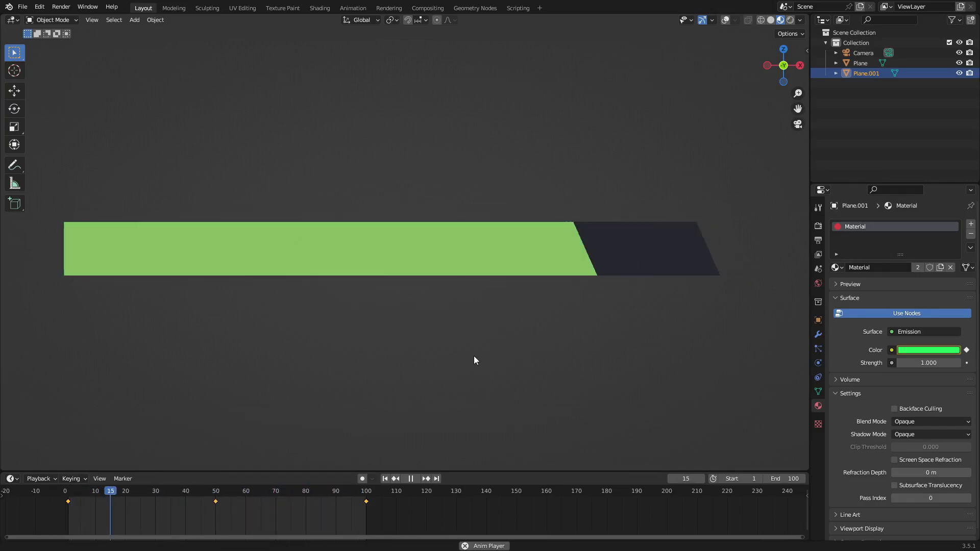
scroll(474, 358, down, 4)
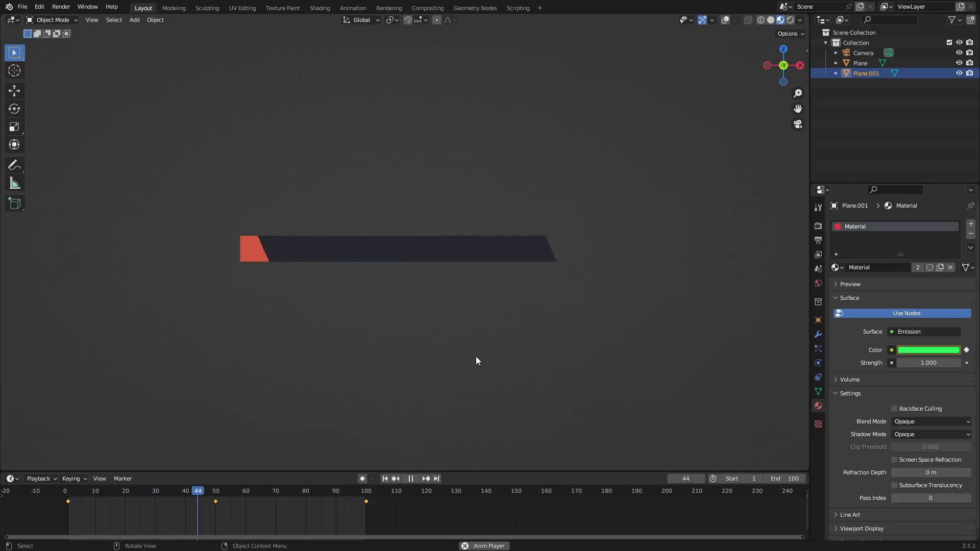
click(412, 479)
click(216, 492)
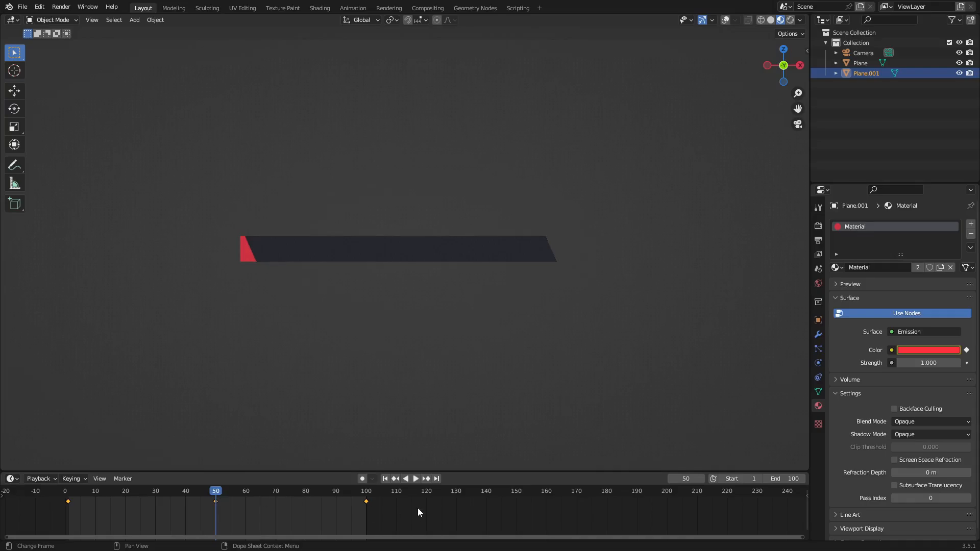
key(g)
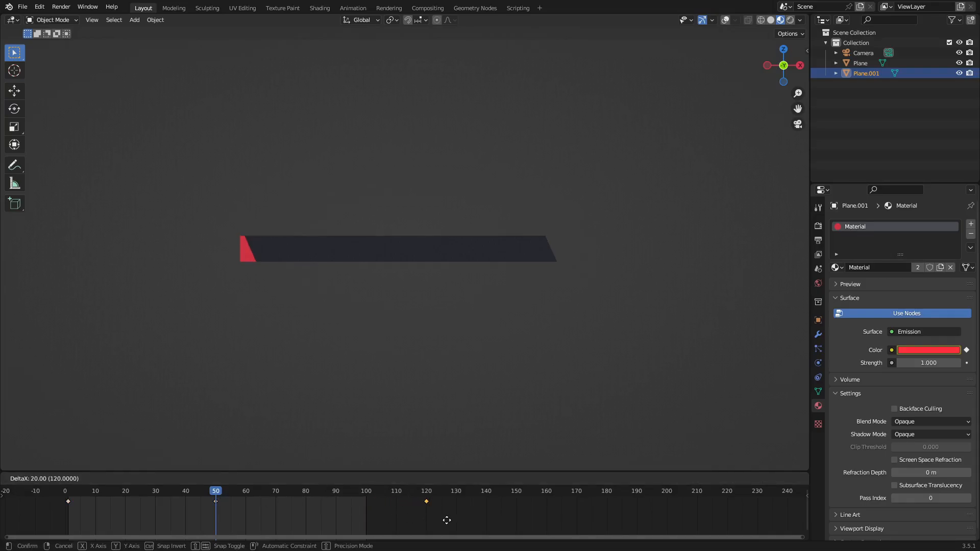
key(Escape)
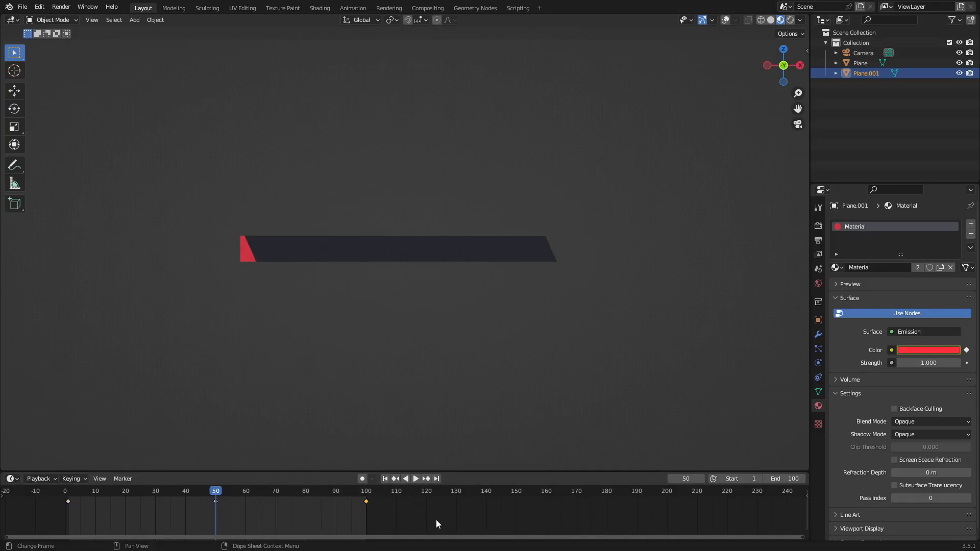
ctrl+scroll(436, 519, up, 2)
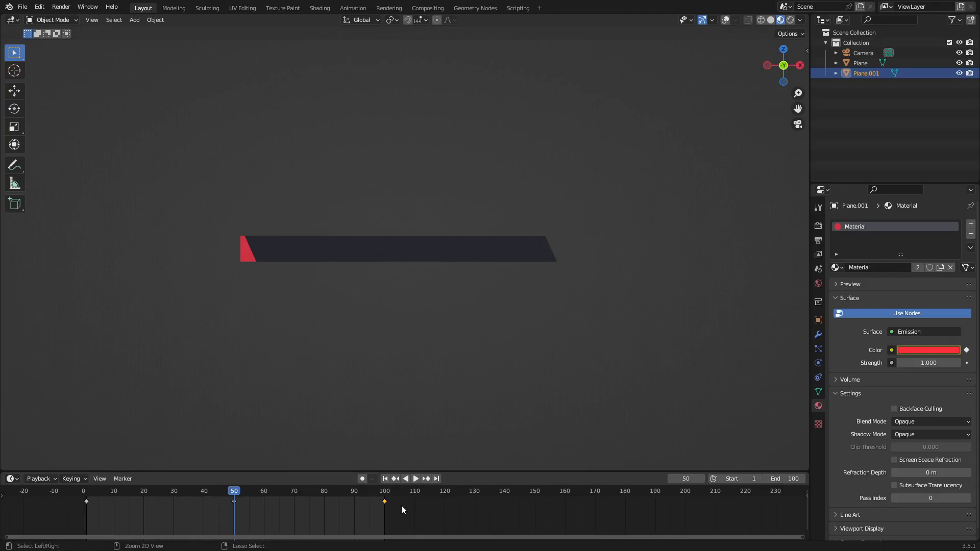
middle_drag(401, 505, 403, 516)
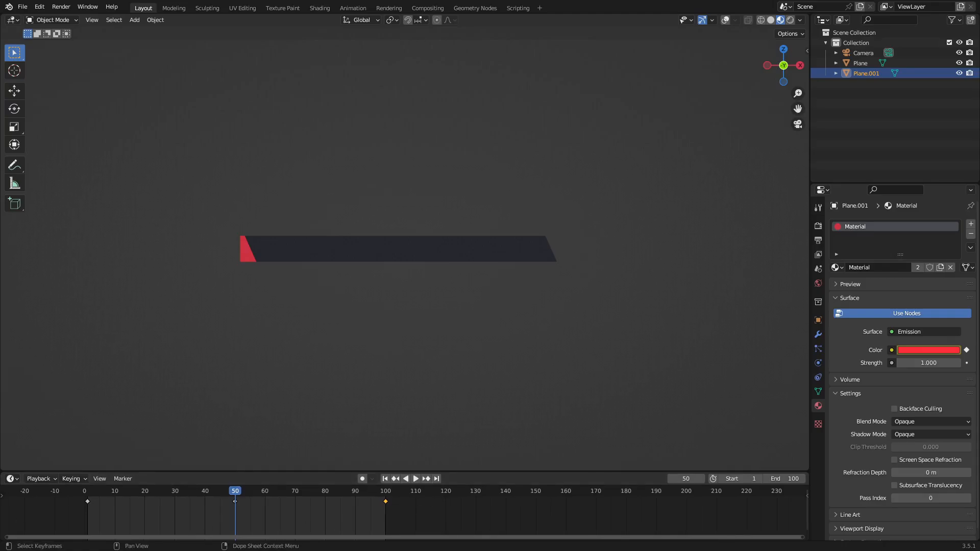
Enlarge the timeline with its channel list expanded, and move the bar's frame 100 keyframes to frame 120.
click(3, 495)
drag(68, 472, 68, 414)
click(5, 445)
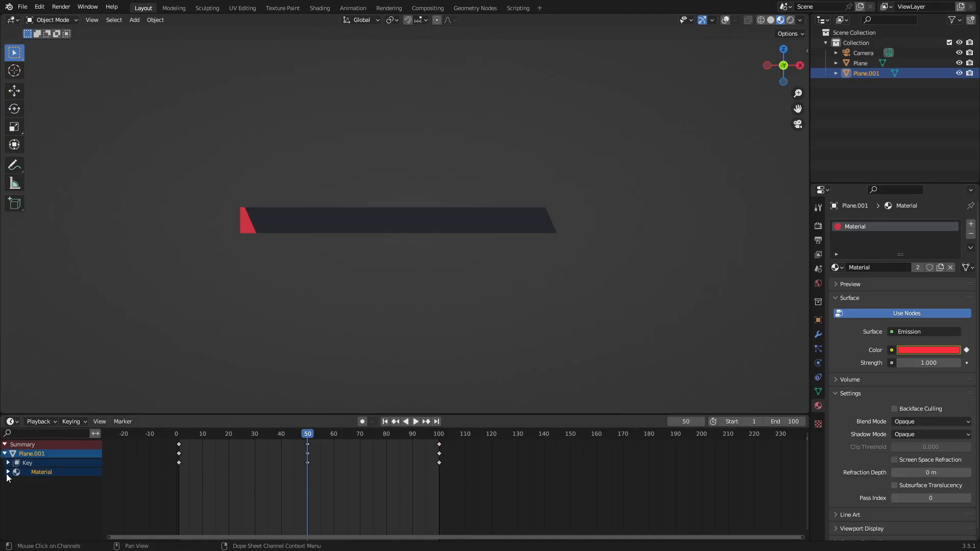
click(436, 467)
key(g)
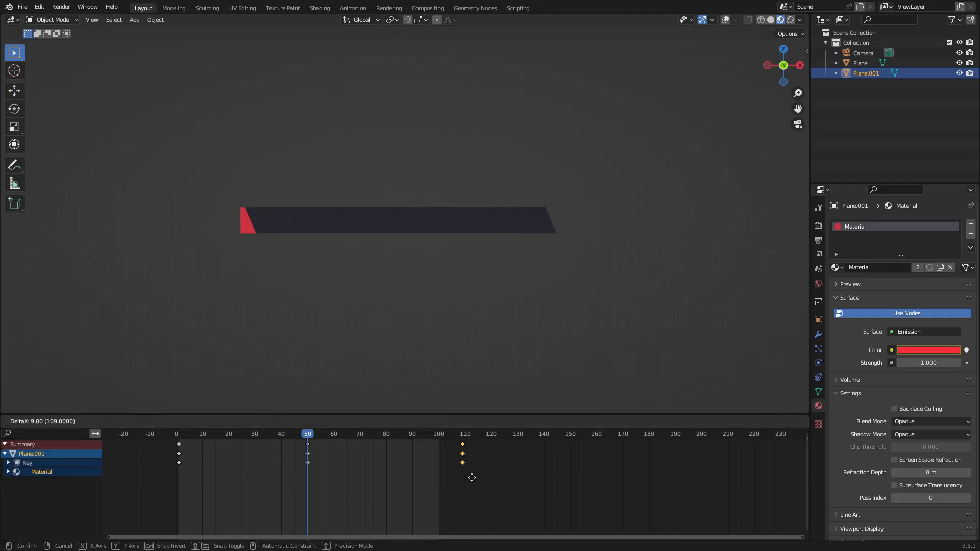
click(493, 479)
Duplicate the bar's frame 50 keyframes to frame 70 to hold the empty red state, and scrub through the result.
click(332, 452)
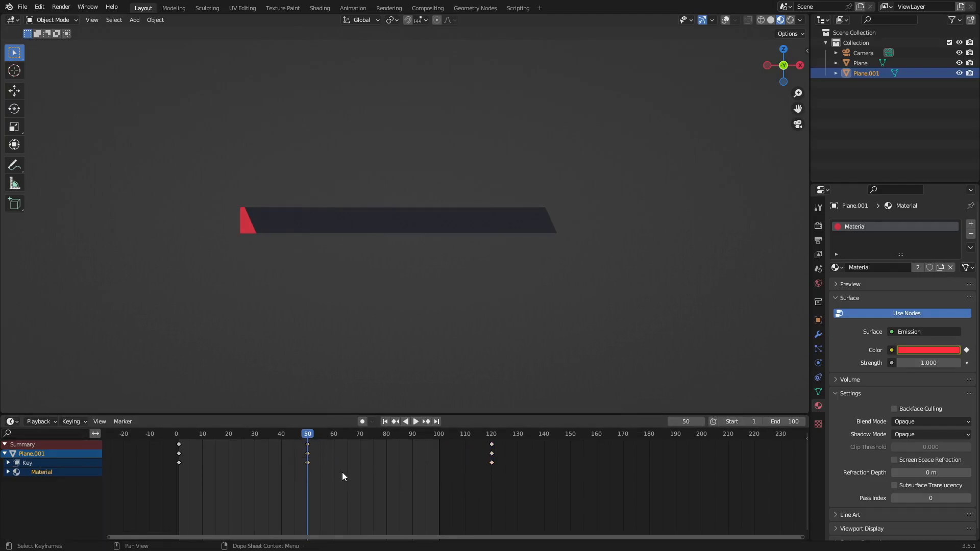
key(shift+d)
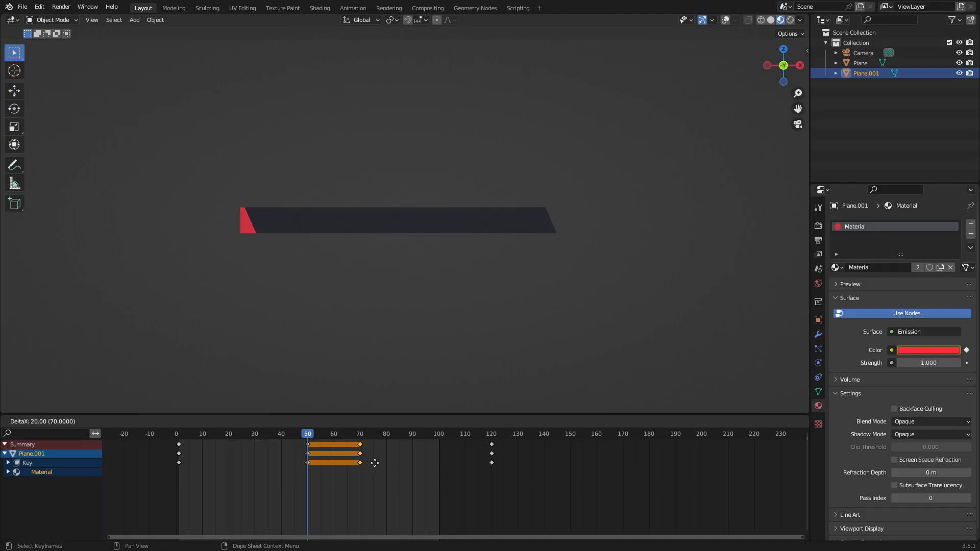
click(376, 462)
drag(308, 434, 471, 437)
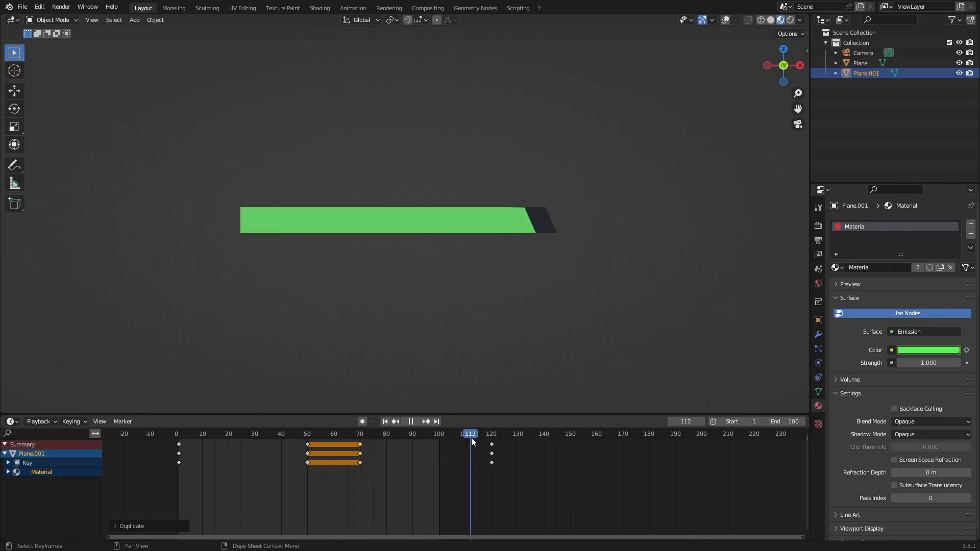
Set the timeline's end frame to 120 and play the animation from the first frame.
click(786, 421)
text(120)
key(Return)
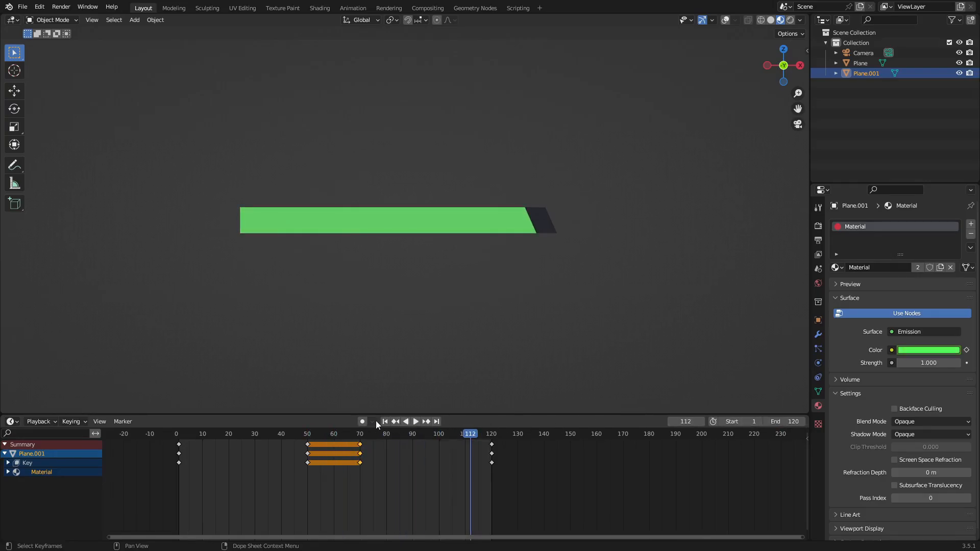
click(385, 421)
click(414, 421)
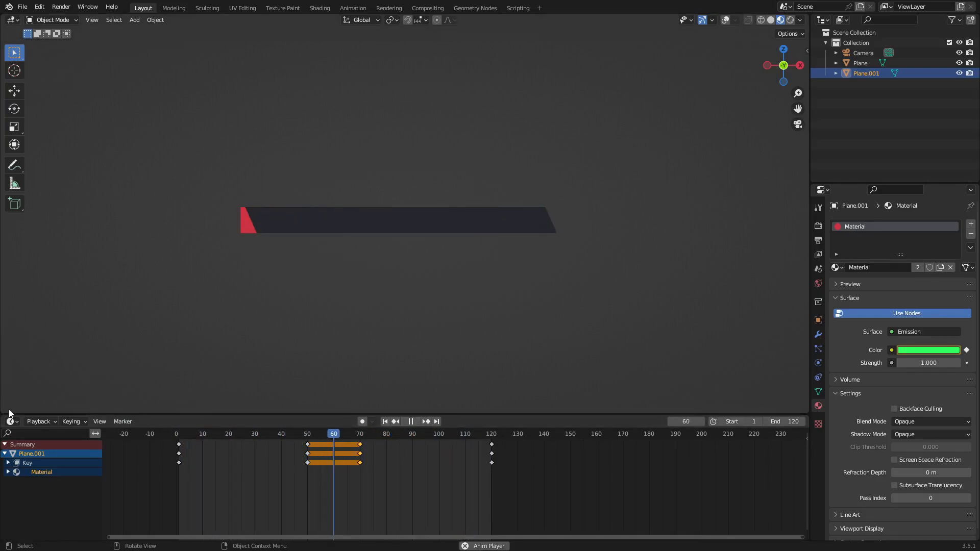
Shrink the timeline area, fit the camera view, and set the camera's orthographic scale to 2.200.
drag(3, 415, 41, 480)
key(KP_0)
key(Home)
click(865, 53)
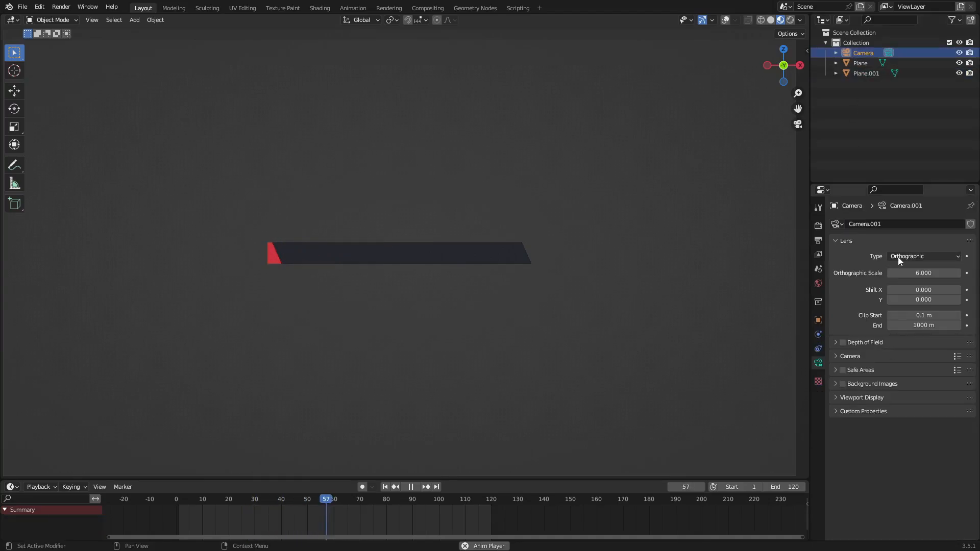
scroll(660, 271, down, 2)
drag(927, 273, 906, 273)
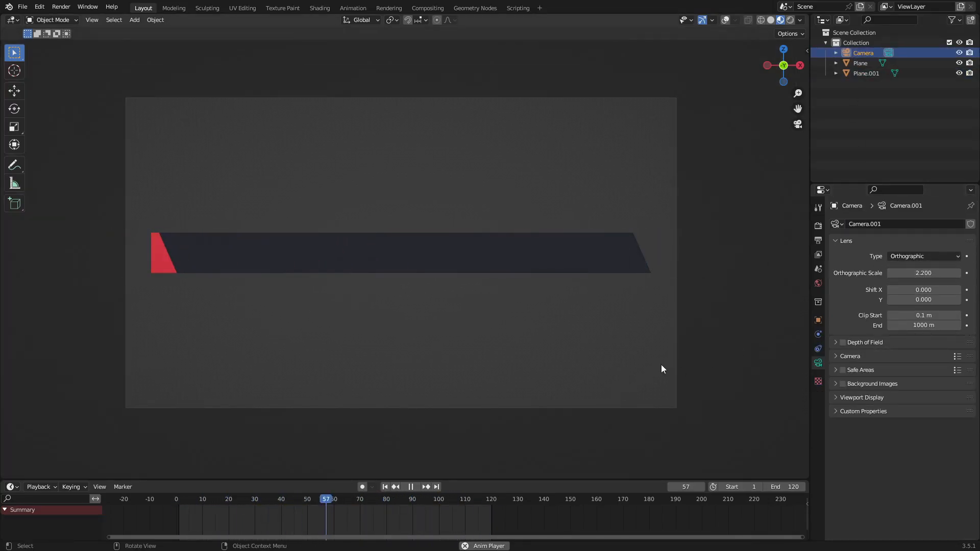
Open the Film section of the scene's render settings.
click(818, 225)
click(852, 447)
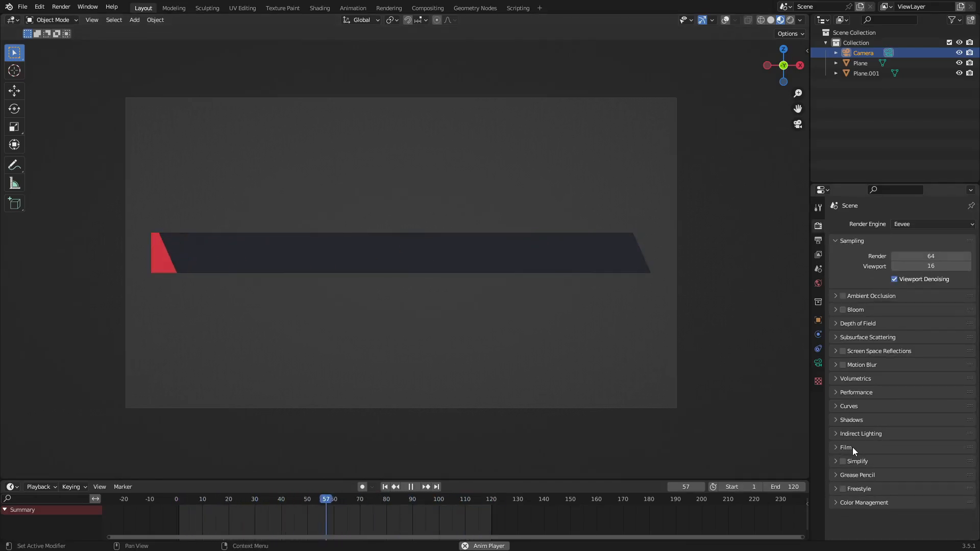